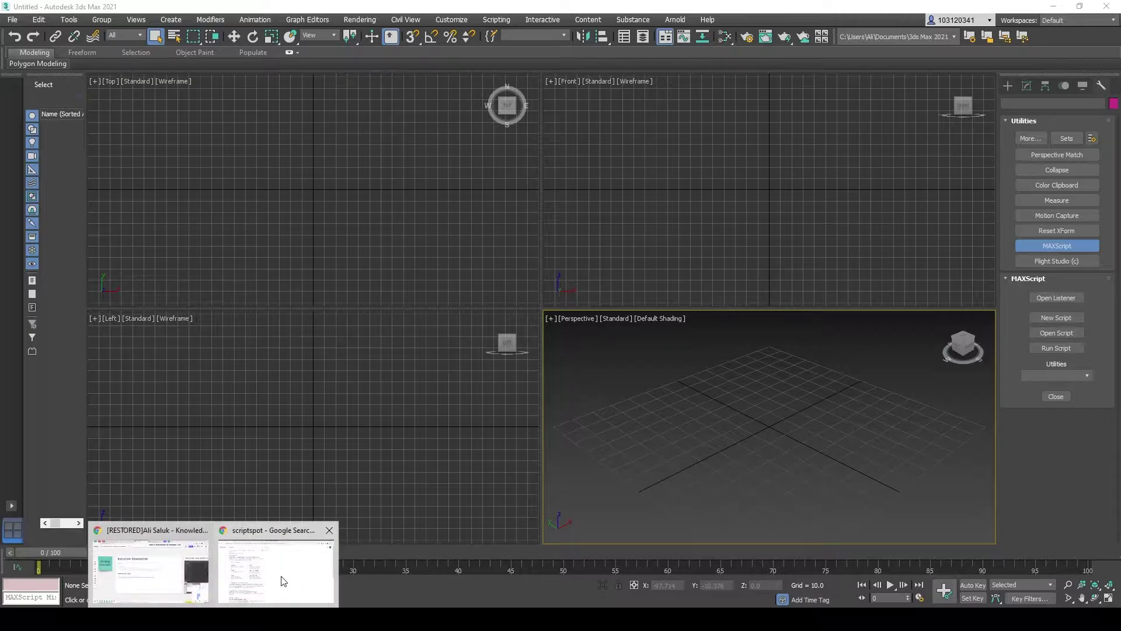
- Switch to the browser, open the ScriptSpot website from the search results and search it for "building generator"
left_click(283, 581)
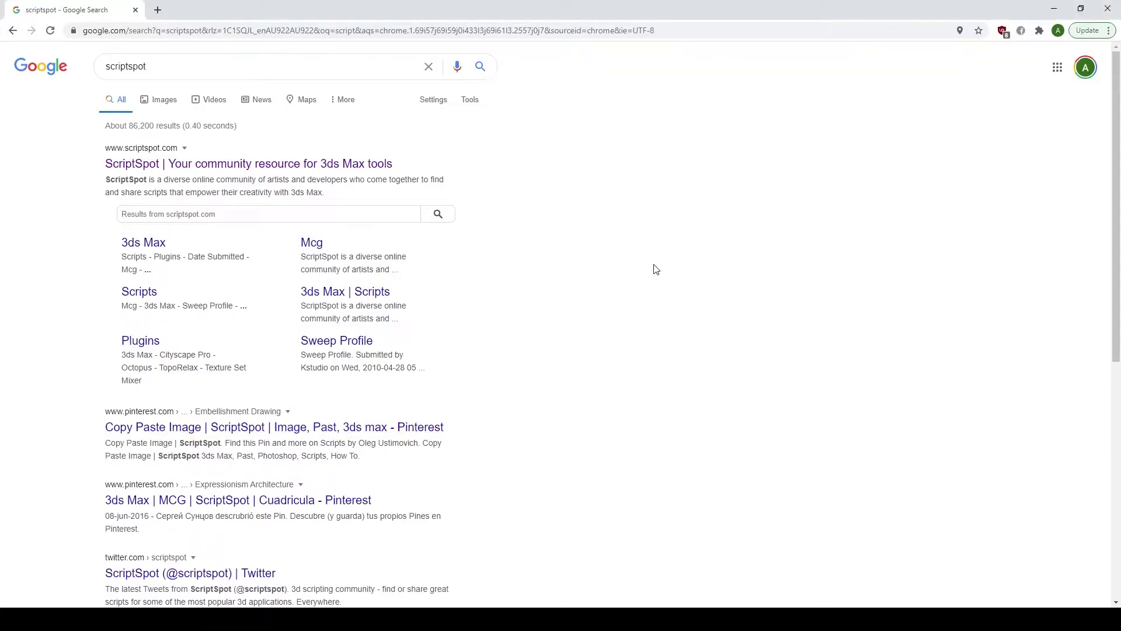
left_click(303, 166)
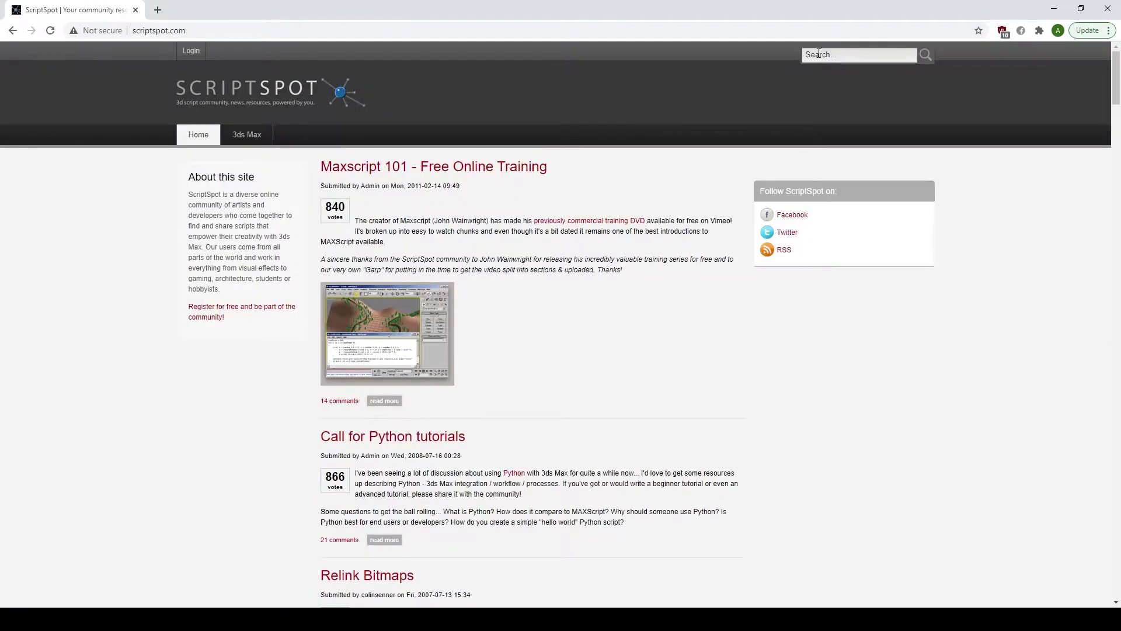
left_click(819, 53)
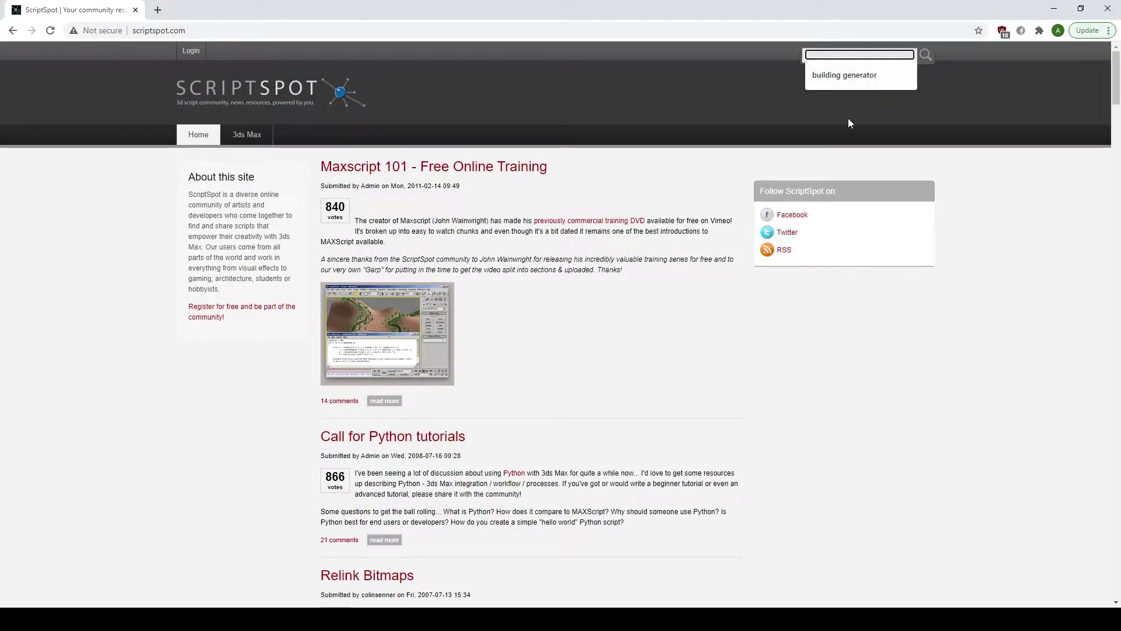
left_click(874, 79)
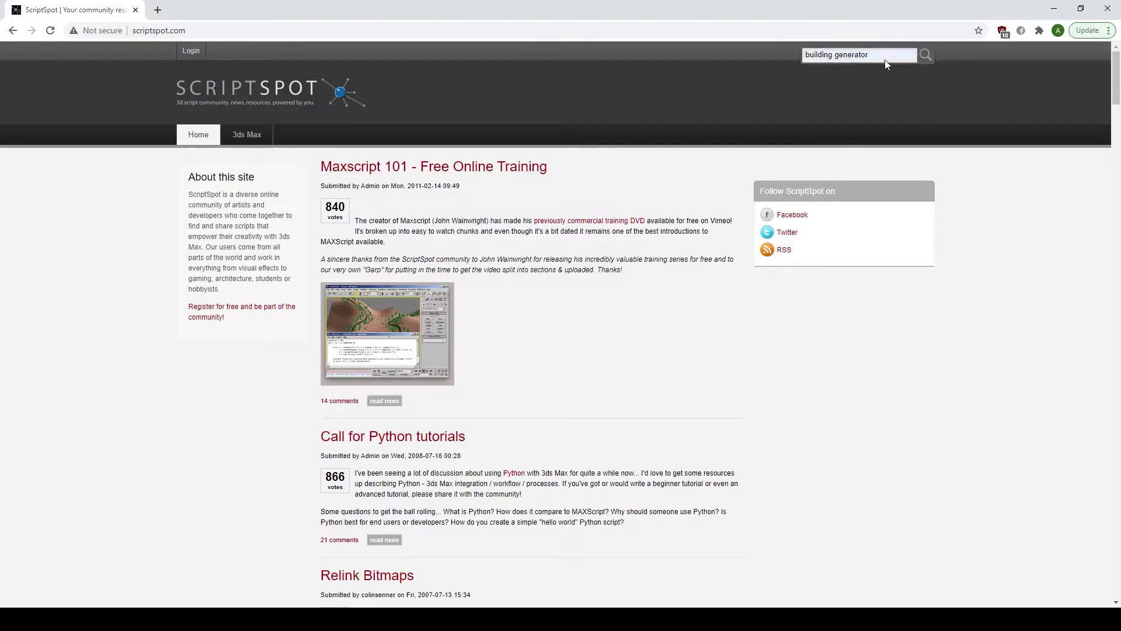
left_click(925, 54)
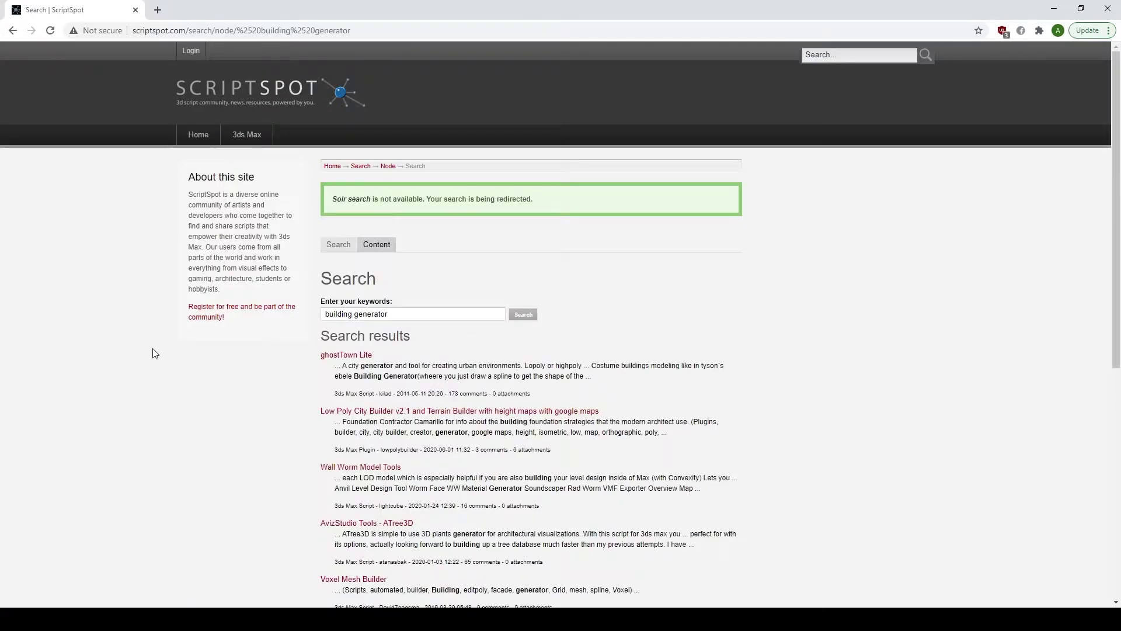
- Open the Building Generator tool for 3d Studio Max from the ScriptSpot search results
scroll(248, 326, "down", 3)
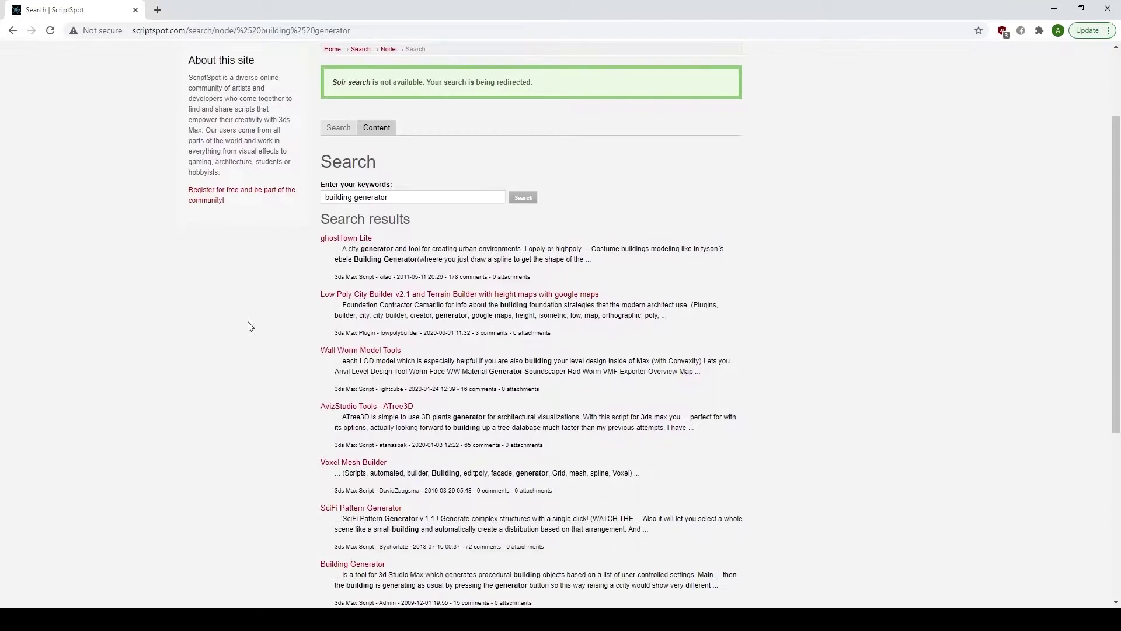
scroll(249, 323, "down", 2)
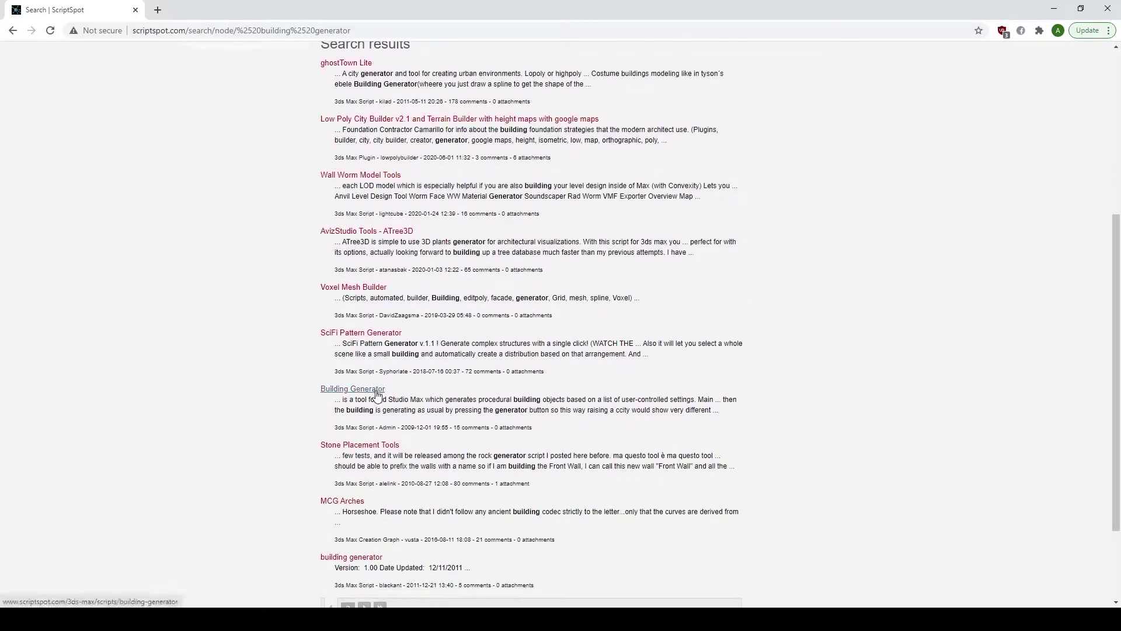
left_click(380, 395)
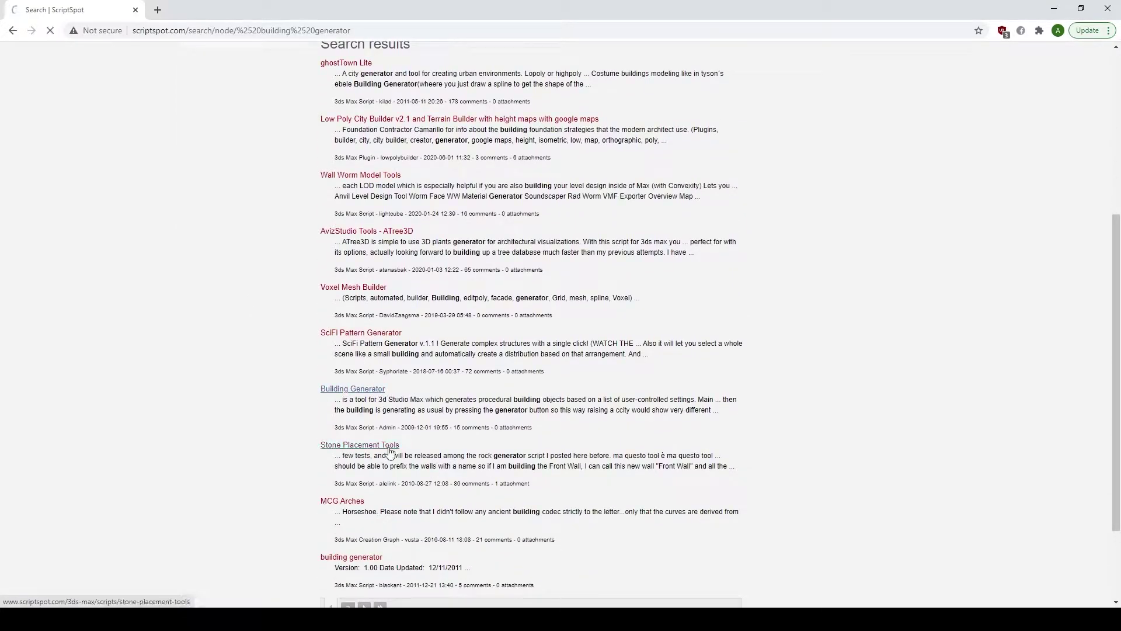
- Look through the script's page, follow its download URL and download Building Generator v.7
scroll(225, 380, "down", 2)
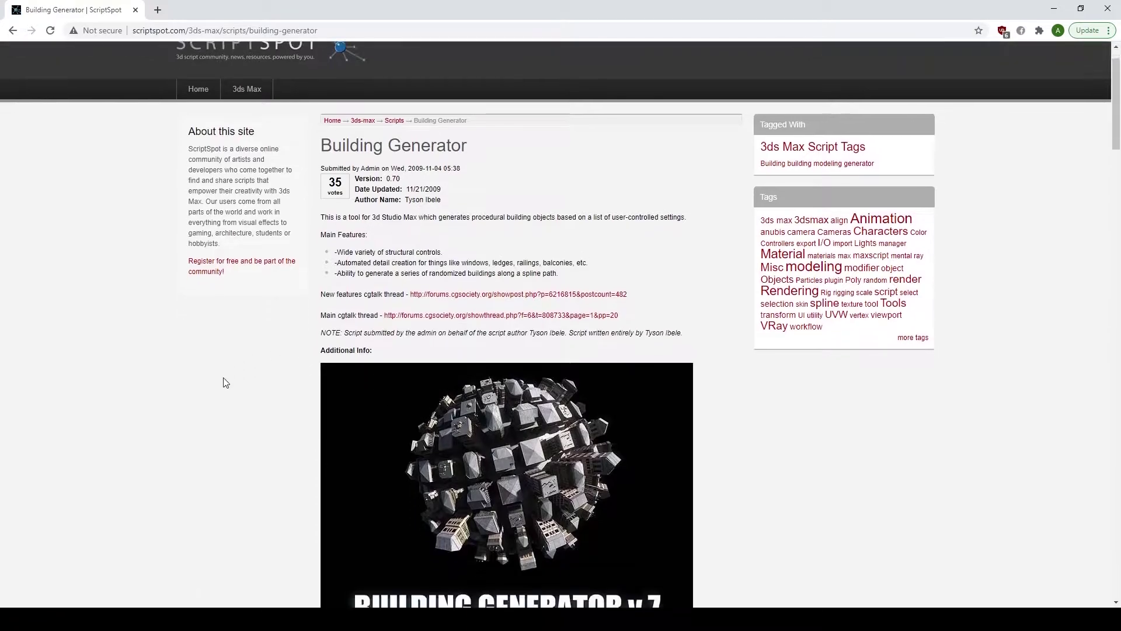
scroll(226, 383, "down", 10)
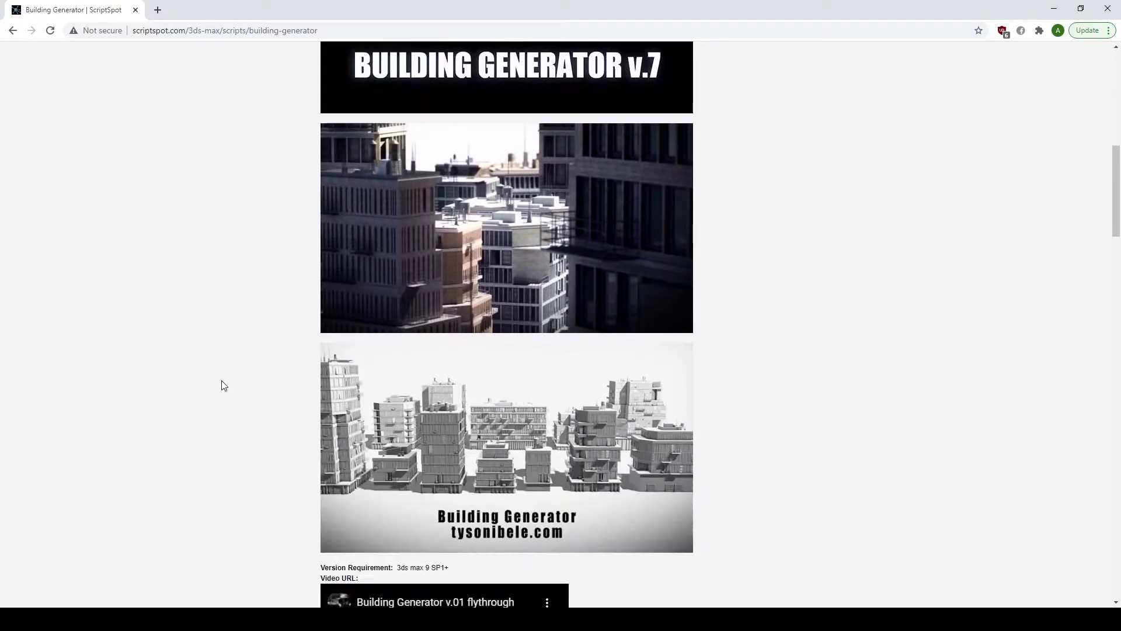
scroll(225, 383, "down", 4)
scroll(222, 376, "down", 1)
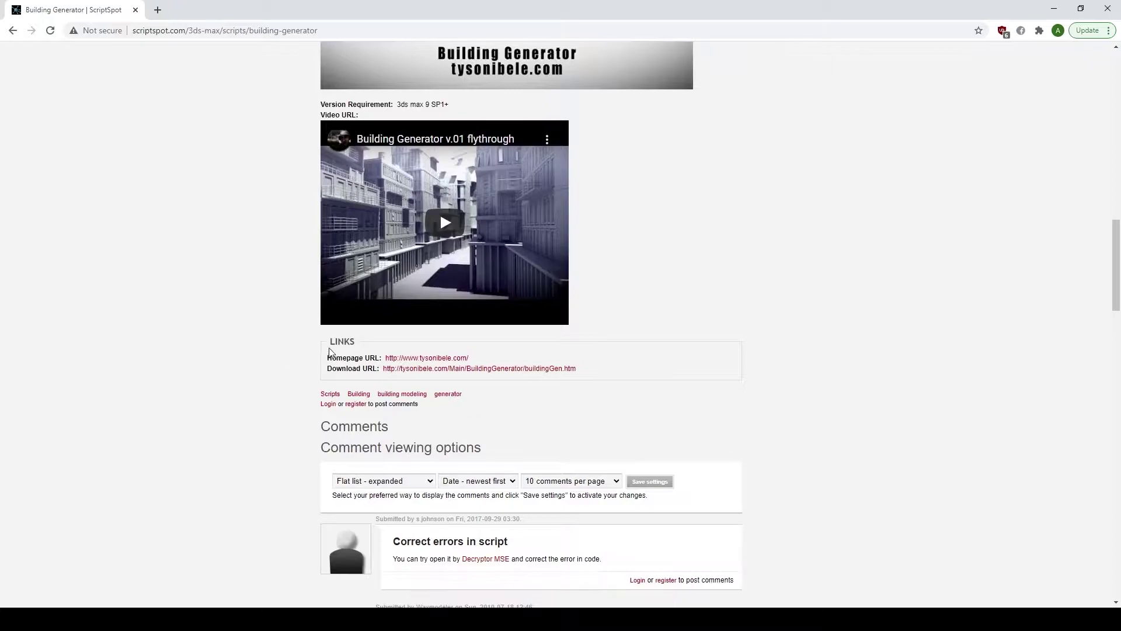
left_click(442, 370)
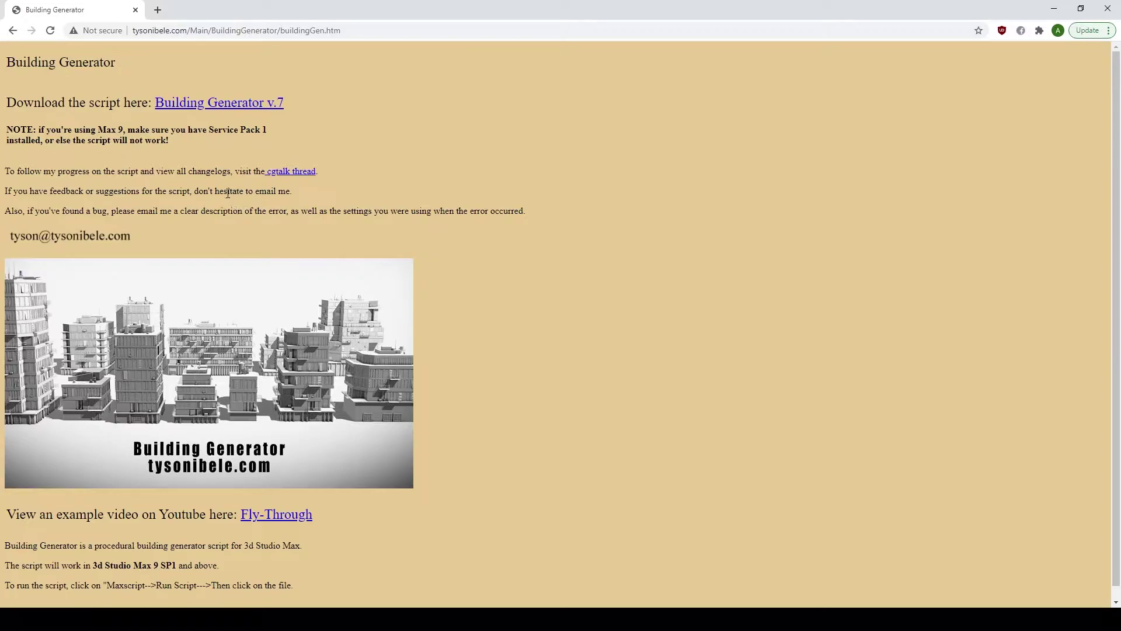
left_click(269, 107)
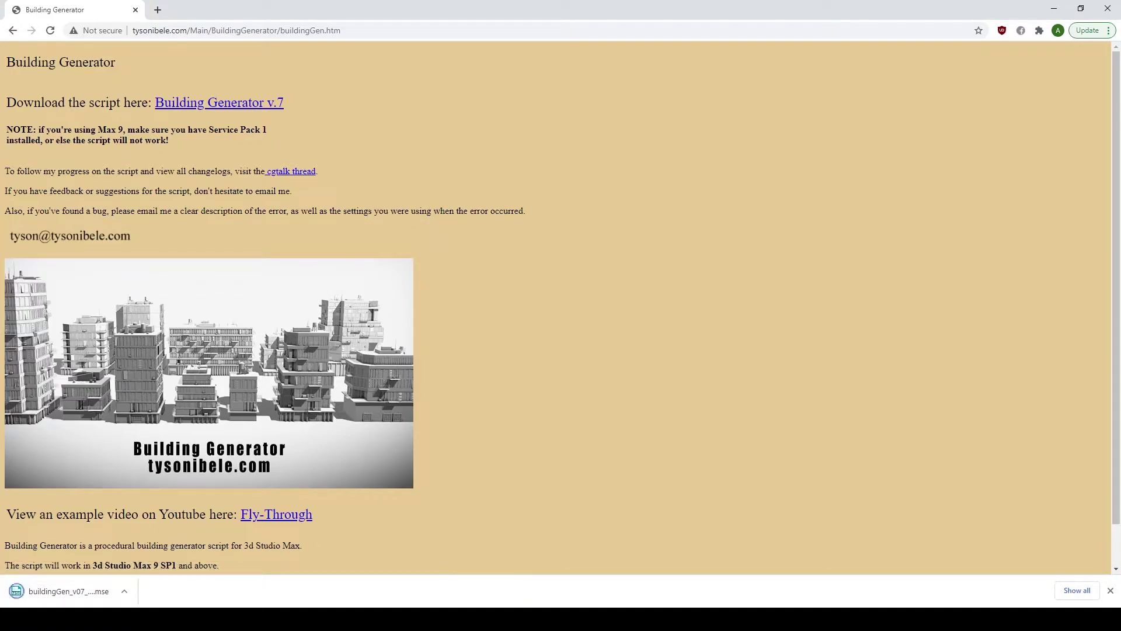
- Switch back to 3ds Max, run the script buildingGen_v07_32 (1) from Downloads and move the generator window fully into view
key("alt+Tab")
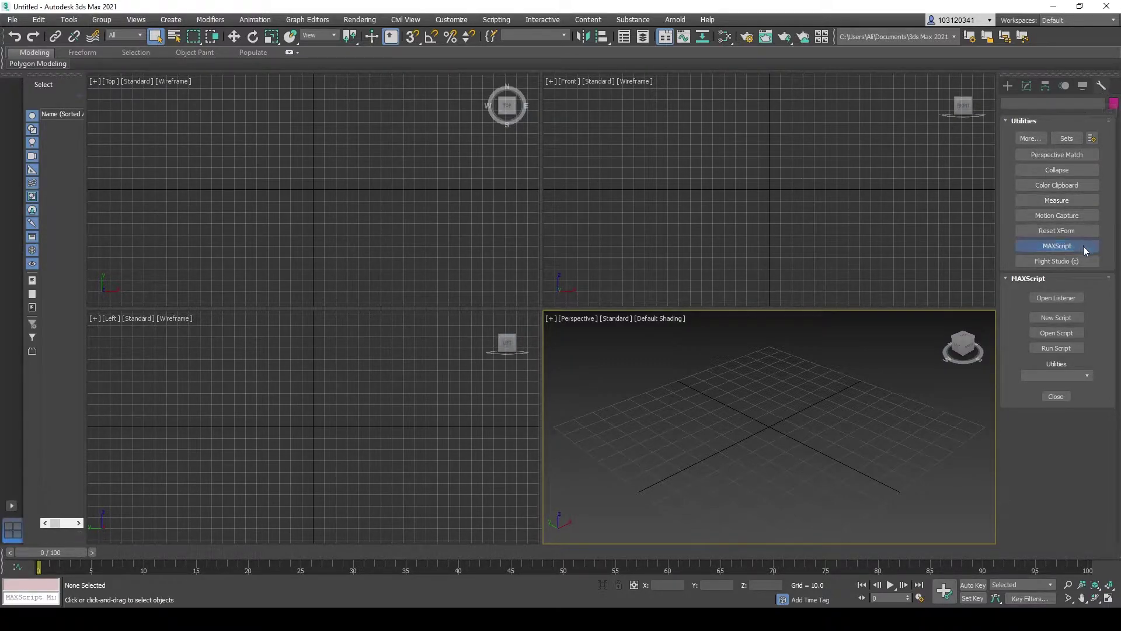
left_click(1076, 349)
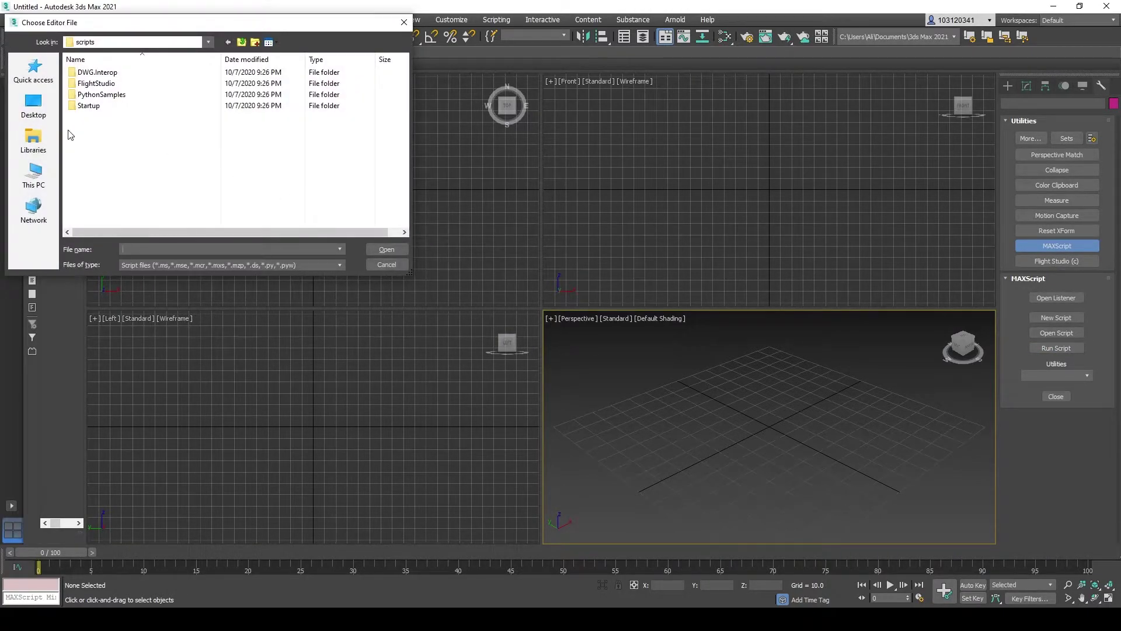
left_click(46, 177)
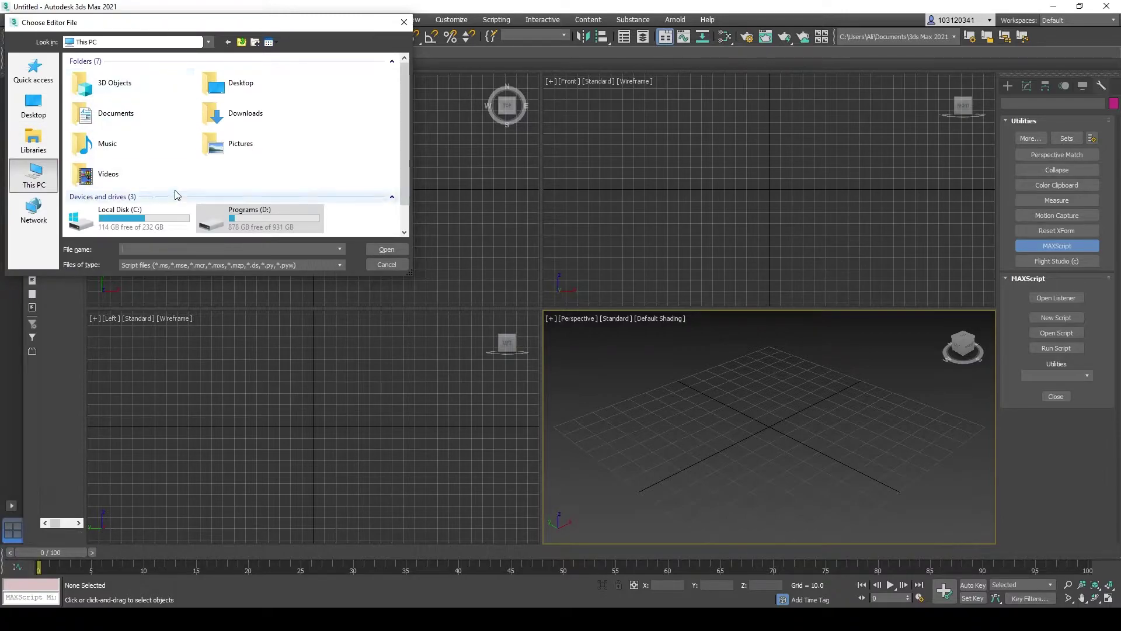
double_click(246, 114)
left_click(250, 111)
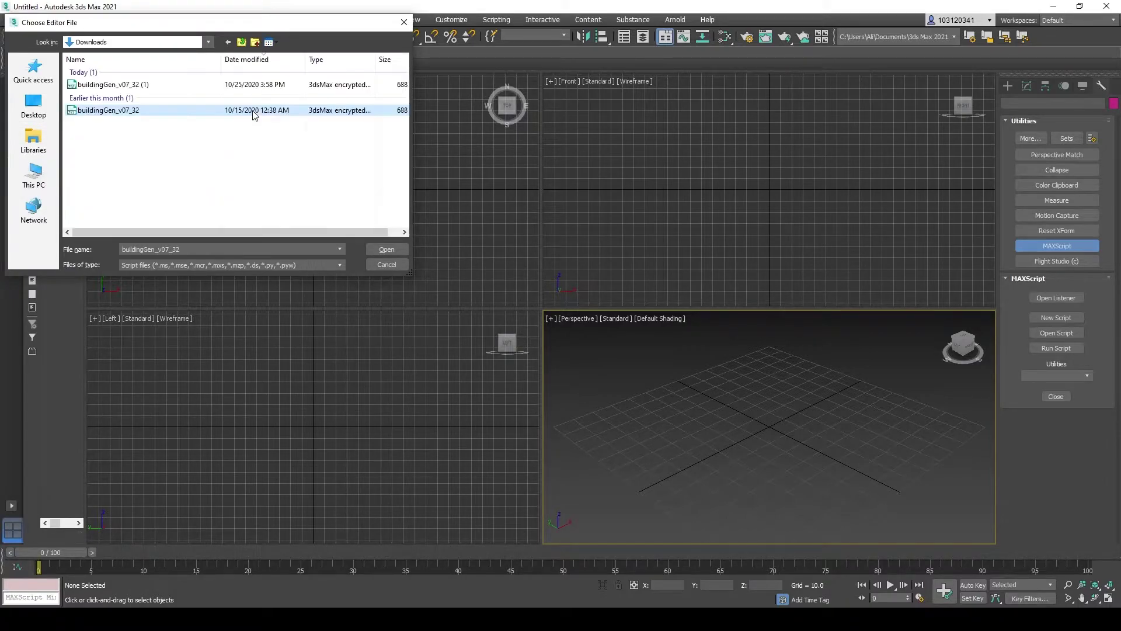
double_click(192, 86)
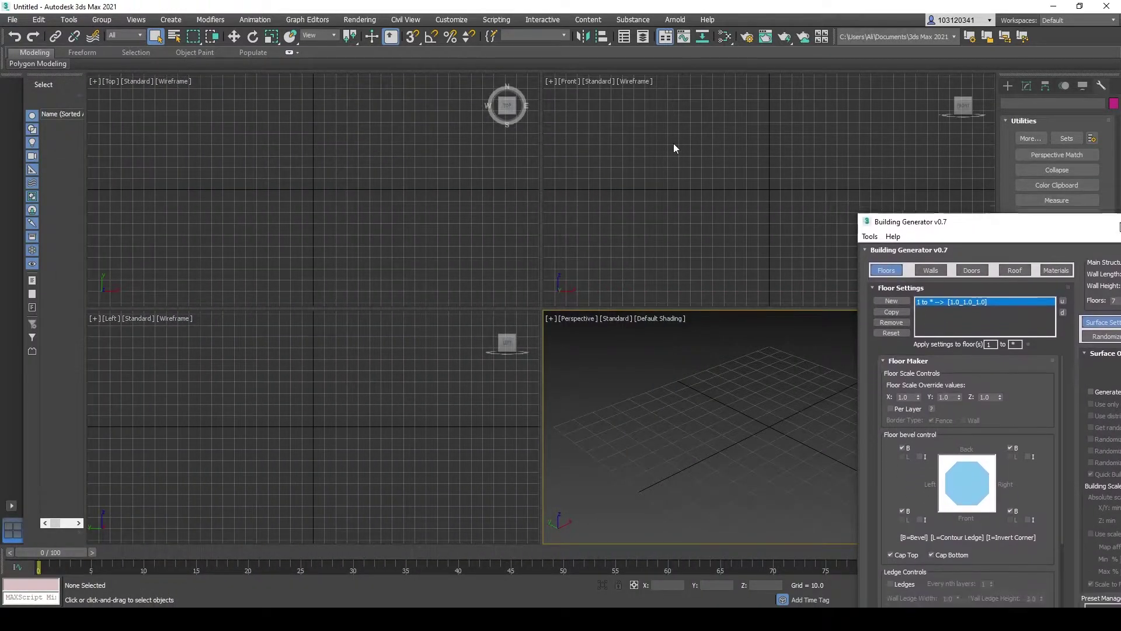
left_click_drag(969, 222, 179, 55)
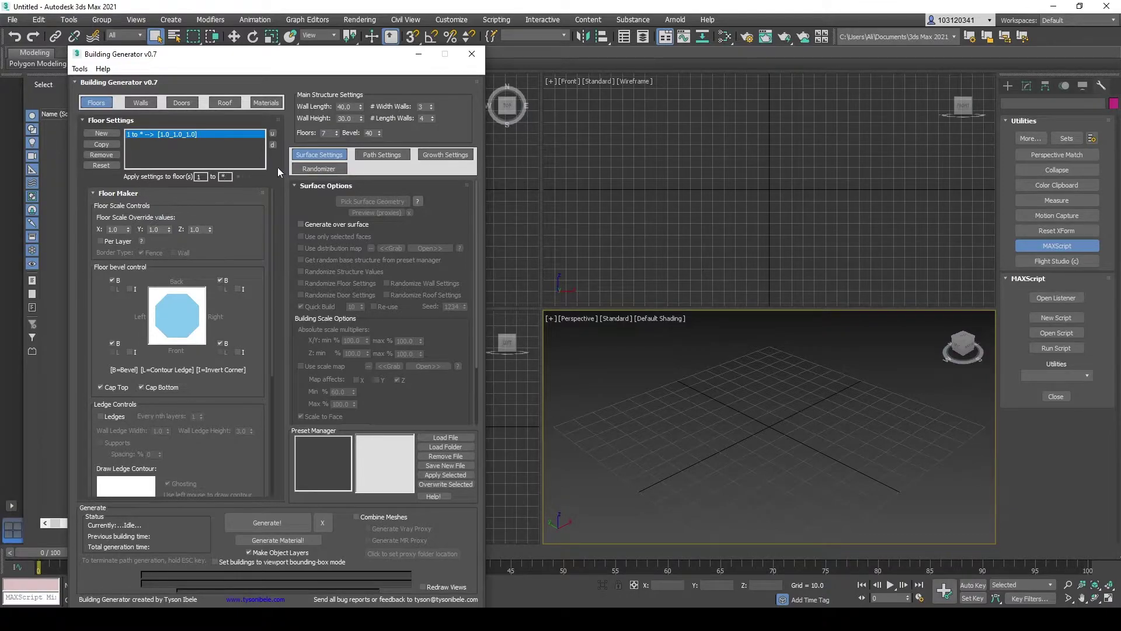
left_click_drag(289, 56, 268, 34)
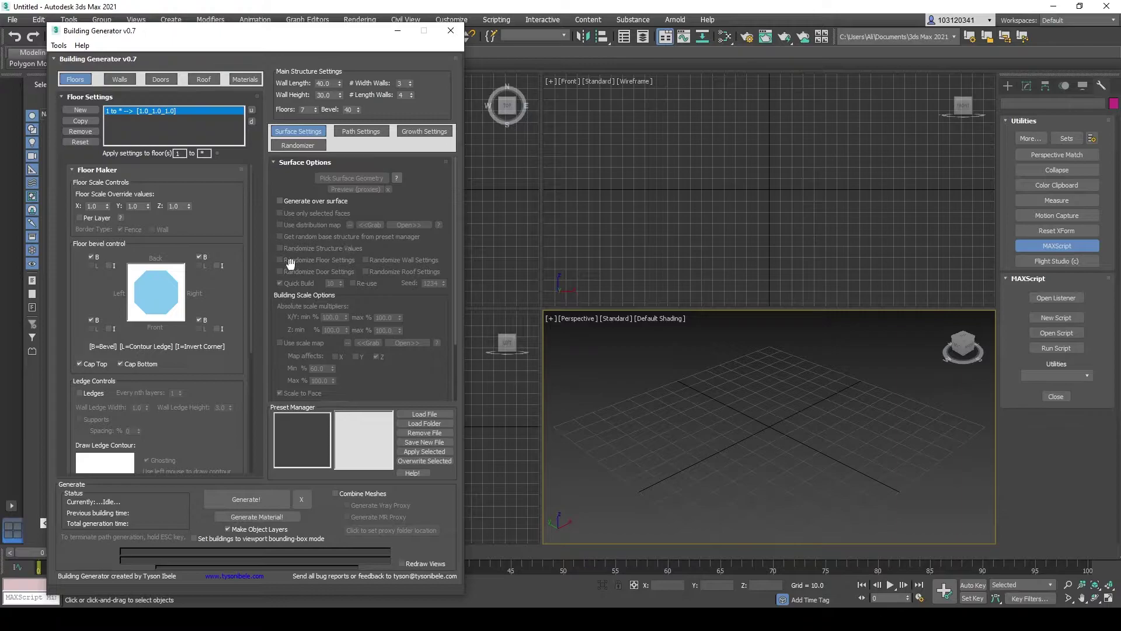
- Replace the bevels on all four floor corners with inverted corners, keeping a single floor settings entry
left_click(84, 110)
left_click(80, 132)
left_click(109, 266)
left_click(91, 257)
left_click(198, 321)
left_click(217, 329)
left_click(108, 329)
left_click(91, 320)
left_click(219, 267)
- Enable ledges and railings for the floors, set the building to 10 floors and look through the surface options
scroll(237, 410, "down", 1)
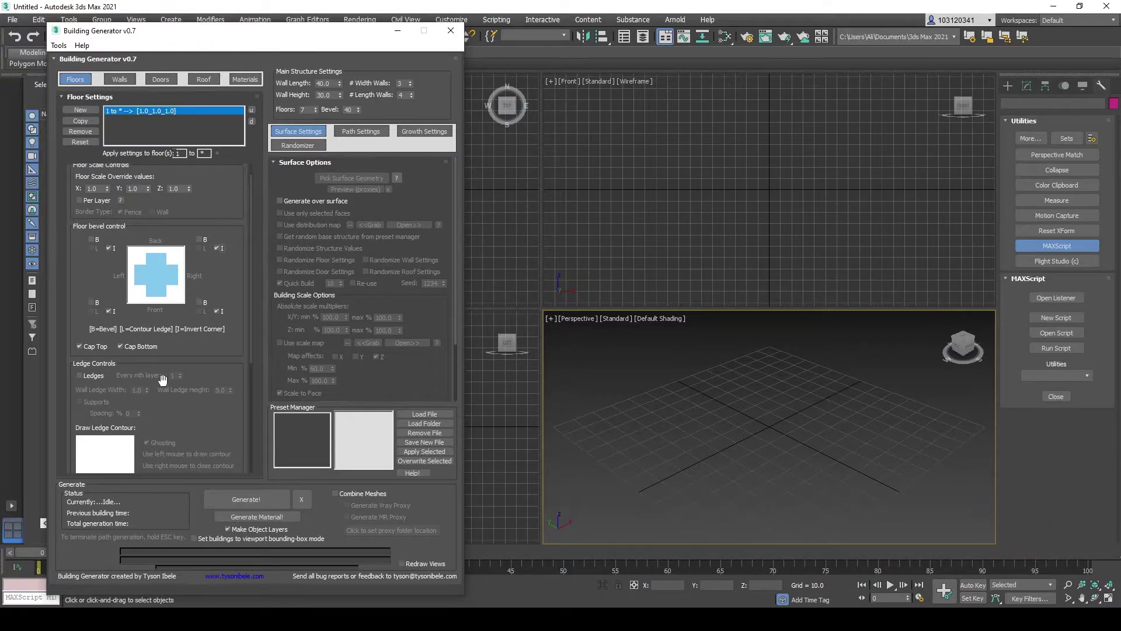
left_click(82, 375)
scroll(222, 341, "down", 7)
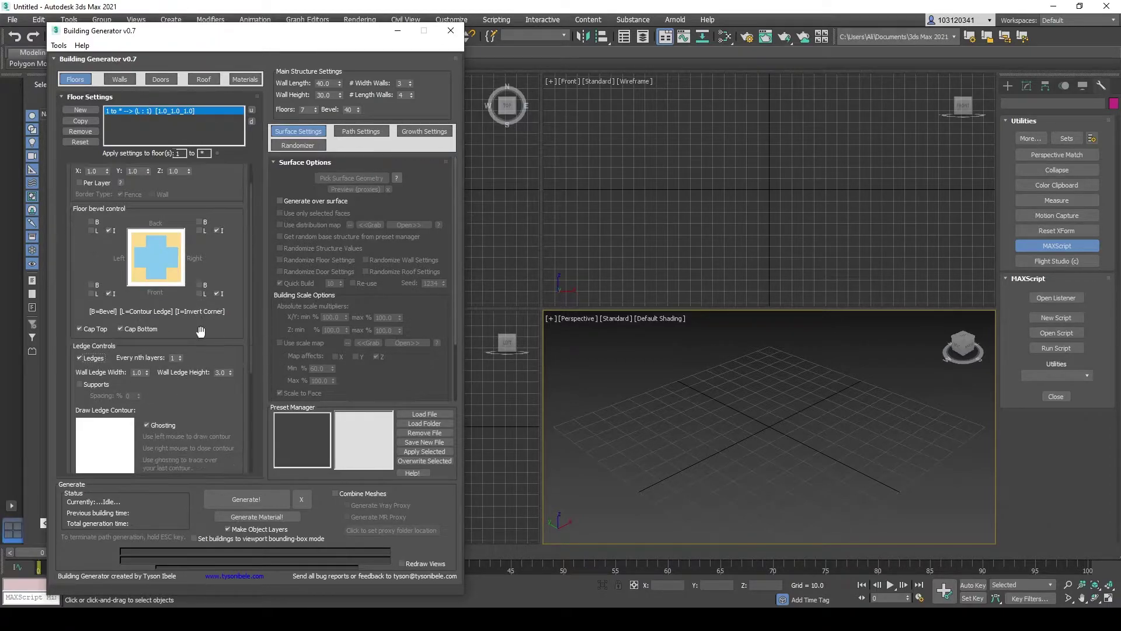
scroll(221, 344, "down", 3)
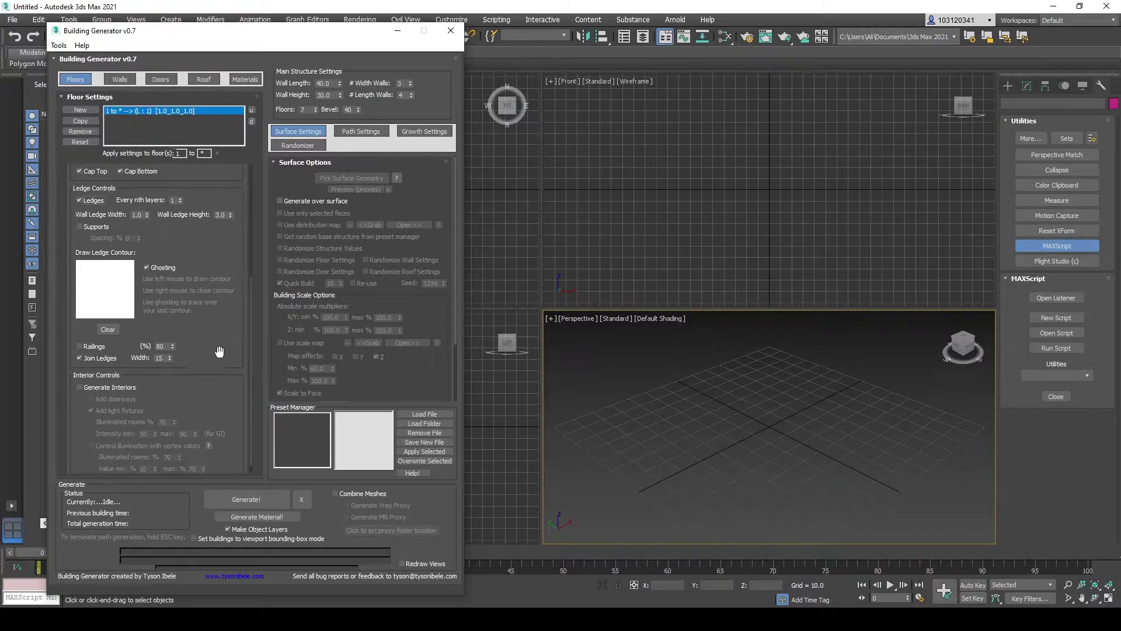
left_click(80, 346)
scroll(209, 354, "up", 3)
scroll(209, 354, "up", 7)
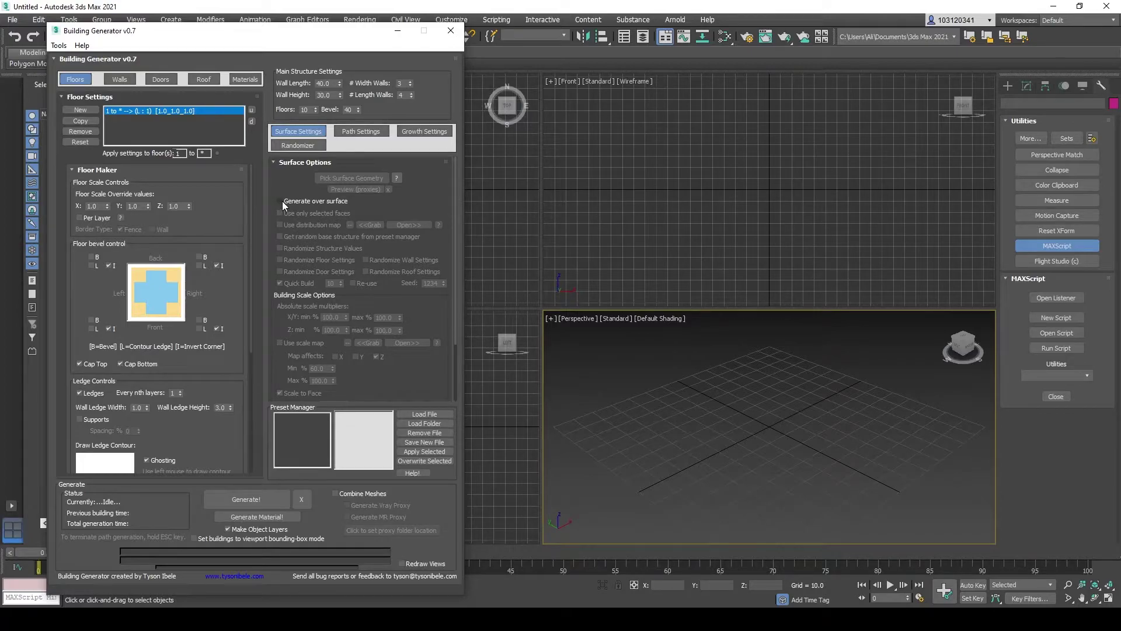
scroll(405, 315, "down", 4)
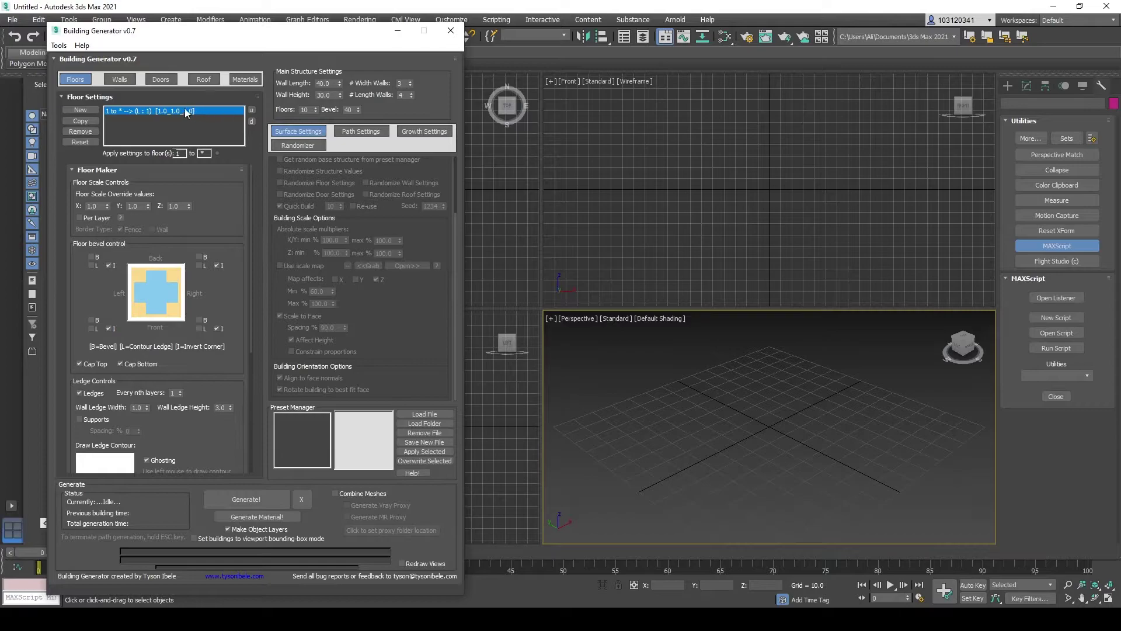
- Add windows with ledges, frames and blinds to the walls, plus indents, a balcony and siding
left_click(120, 80)
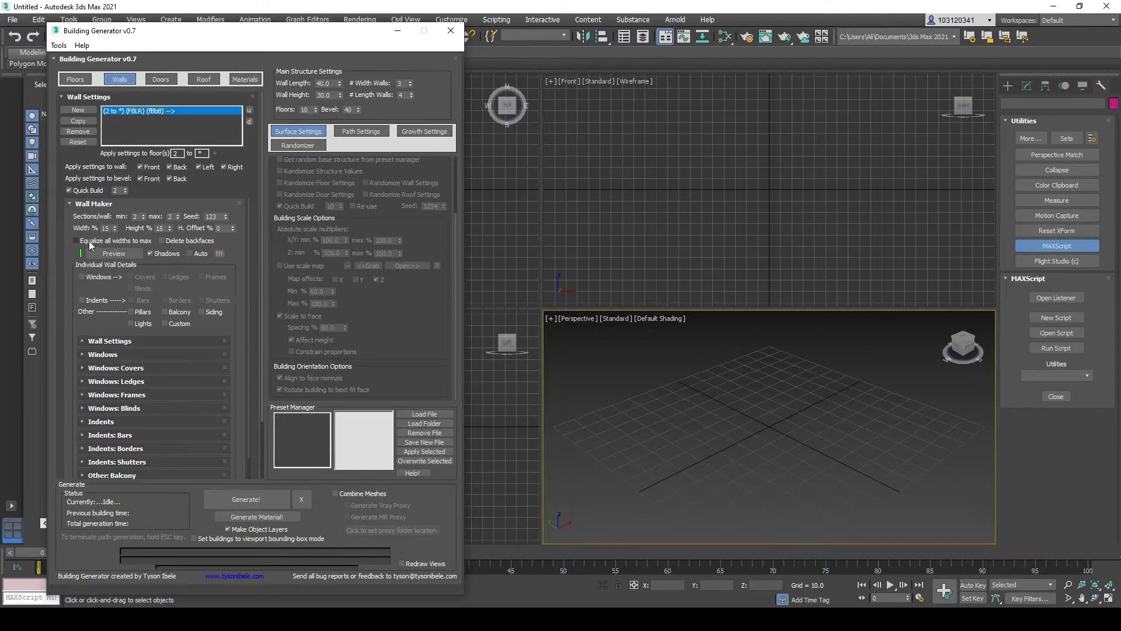
left_click(81, 277)
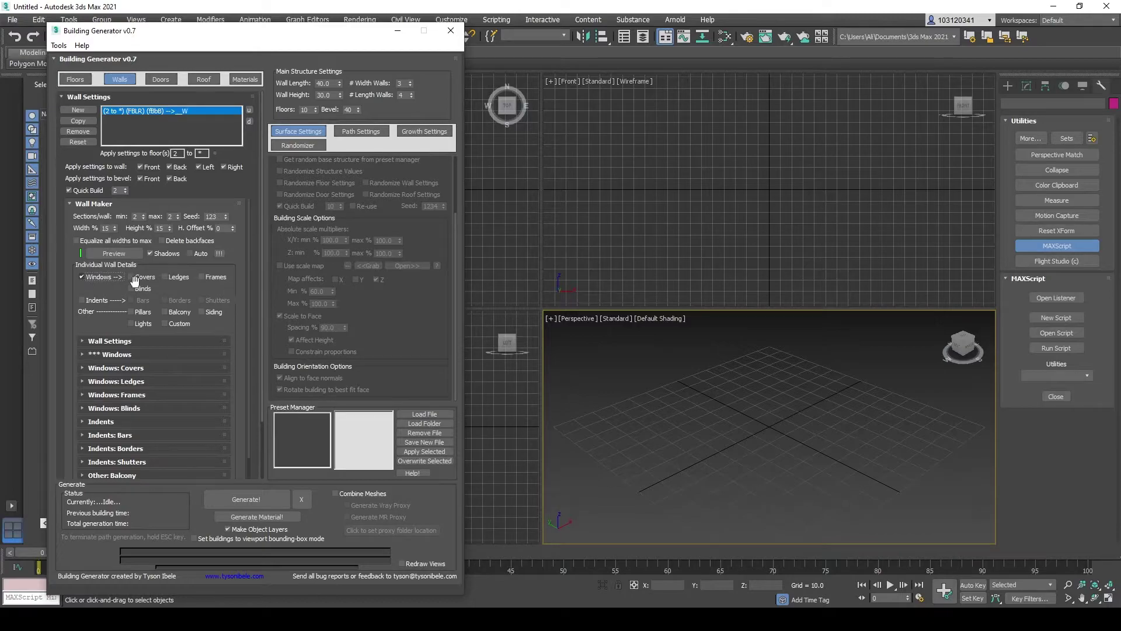
left_click(165, 276)
left_click(203, 278)
left_click(131, 288)
left_click(90, 299)
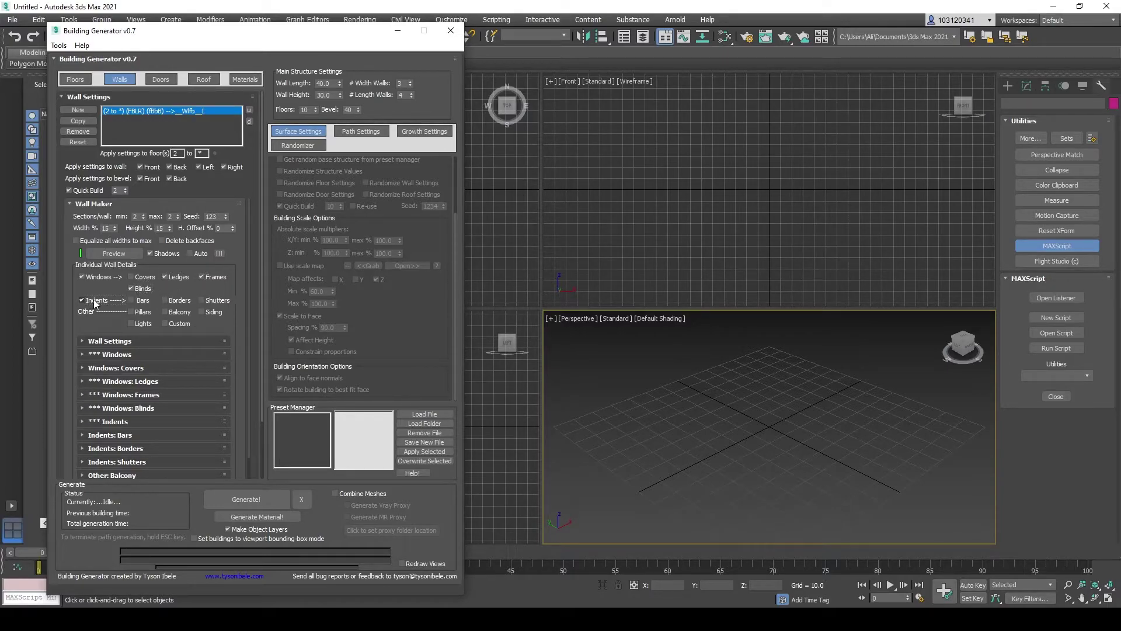
left_click(166, 312)
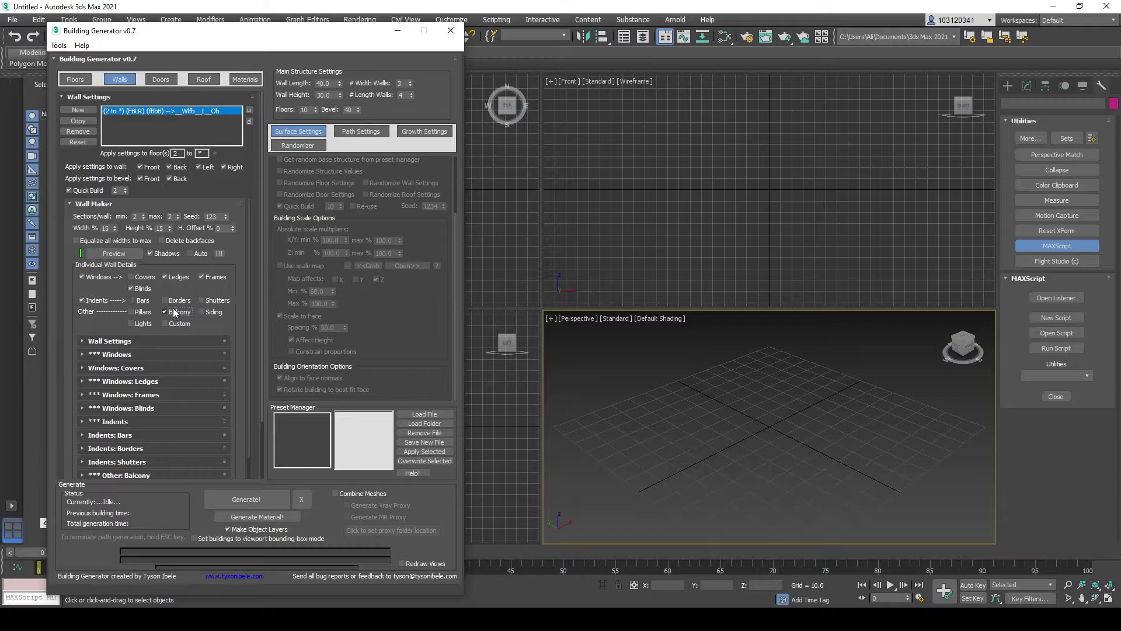
left_click(203, 311)
- Add a door with a cover, stairs and pillars to the front wall's door settings
left_click(162, 80)
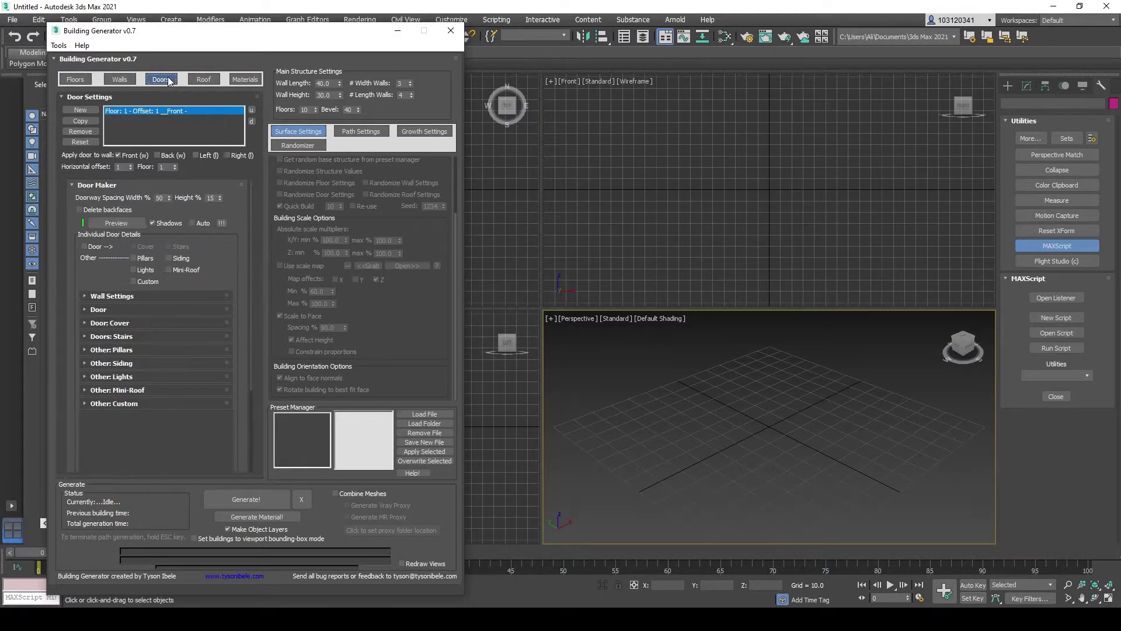
left_click(84, 247)
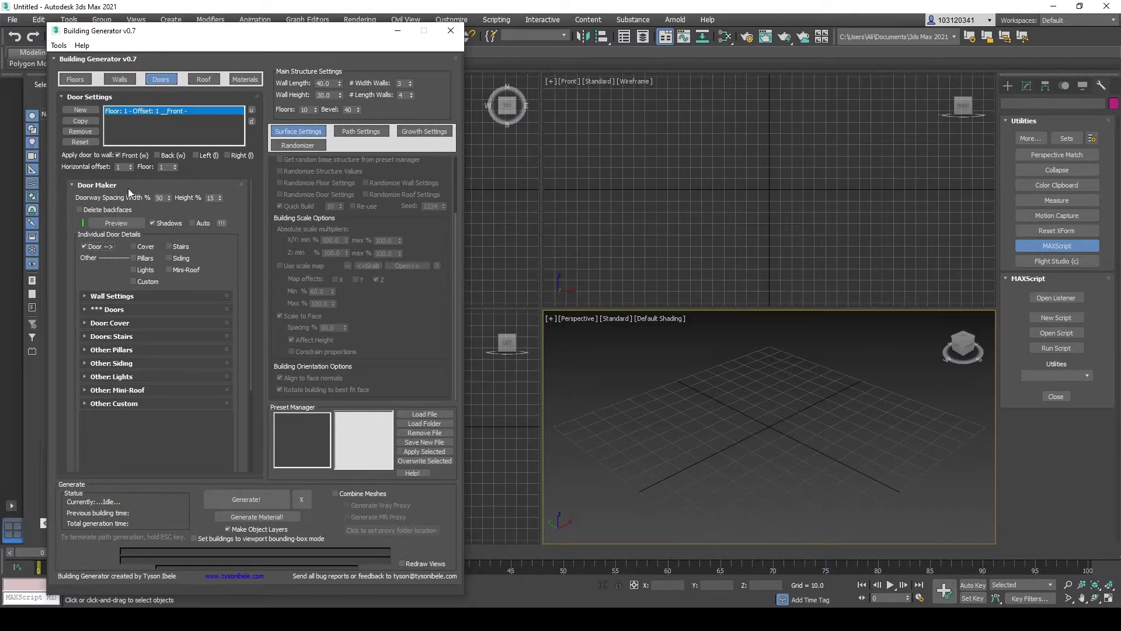
left_click(134, 246)
left_click(170, 246)
left_click(133, 259)
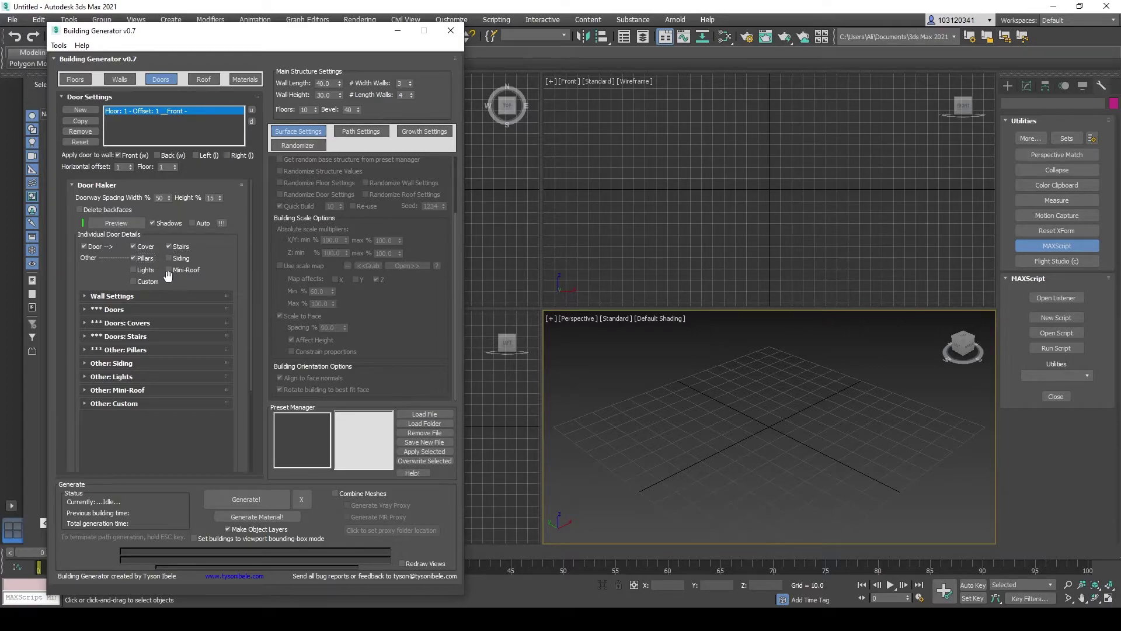
- Preview the door design, move the preview clear of the settings and switch the renderer to Scanline
left_click(138, 225)
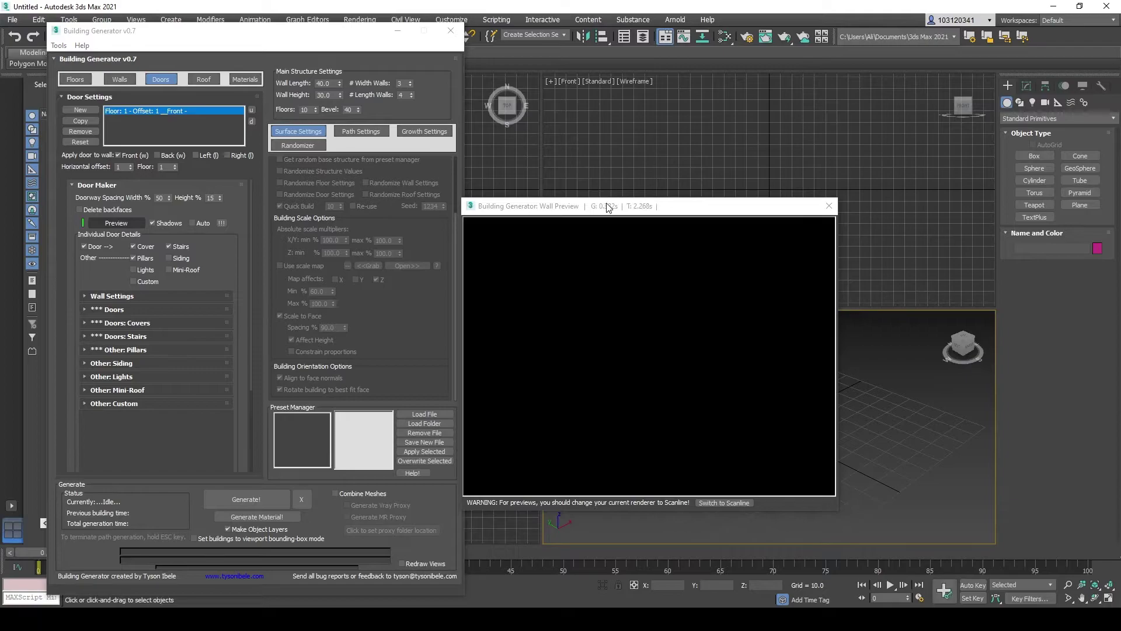
left_click_drag(606, 203, 621, 136)
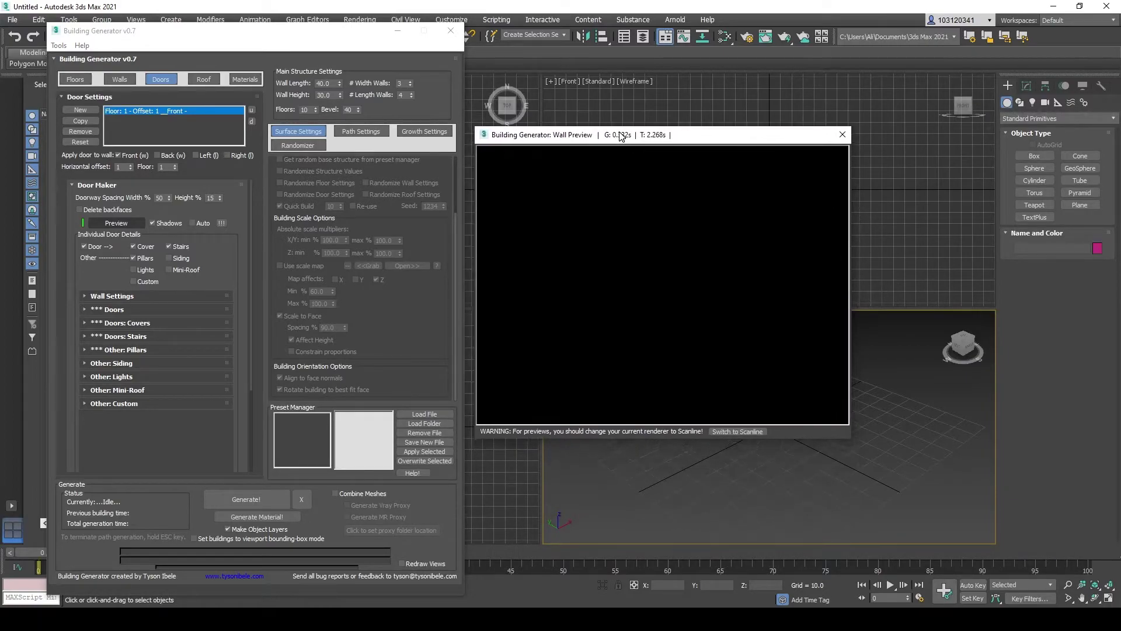
left_click(762, 431)
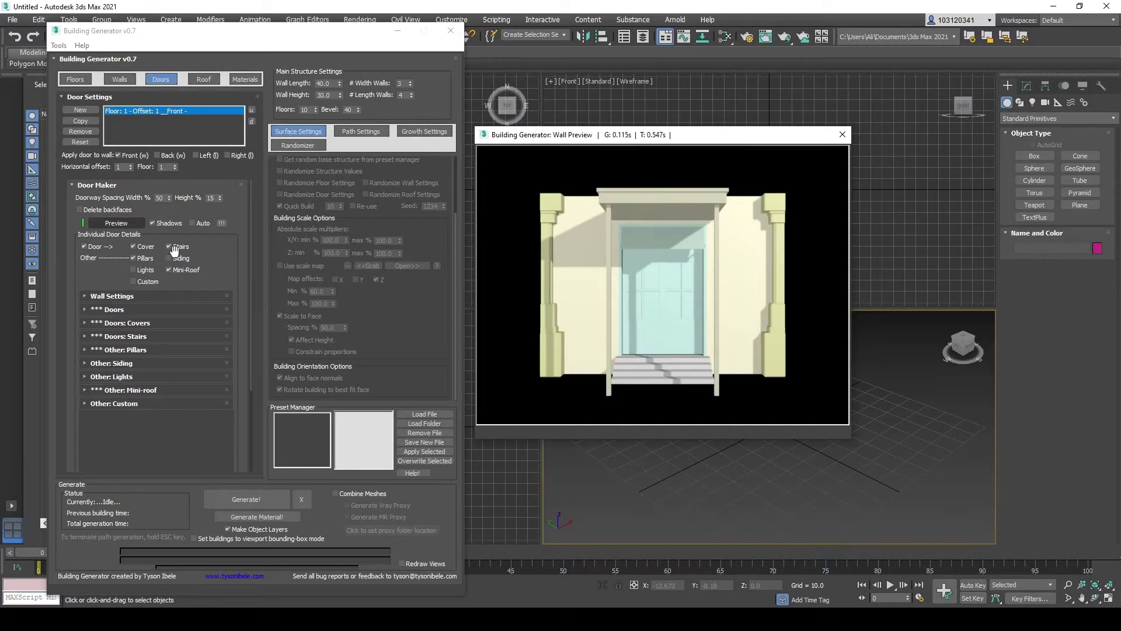
- Add siding and lights to the front door design and close the wall preview
left_click(136, 273)
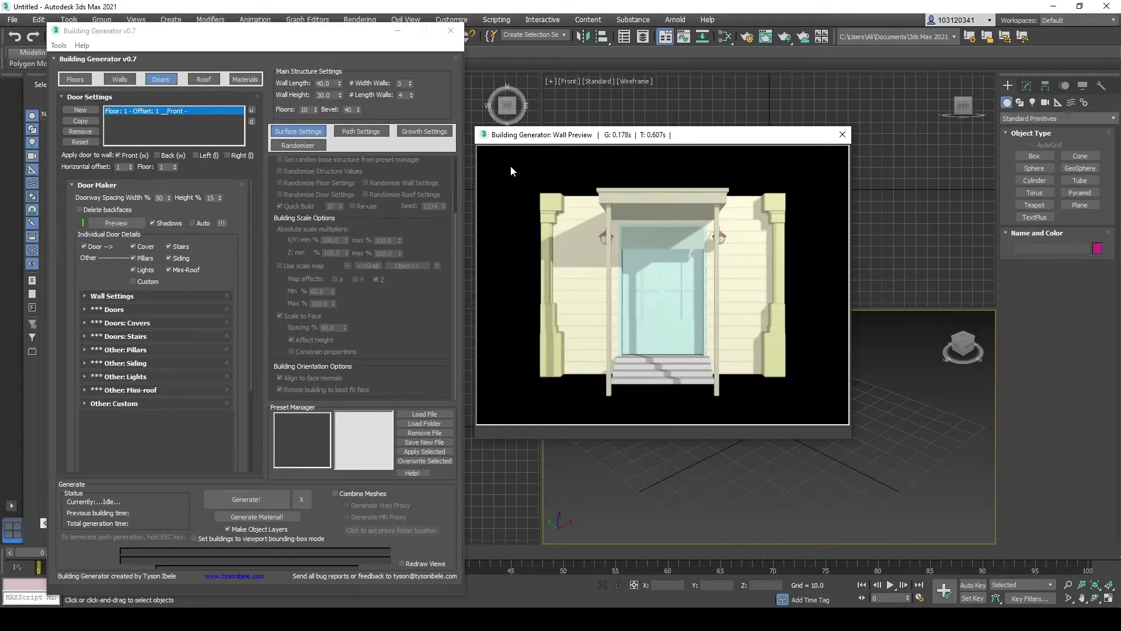
left_click(844, 134)
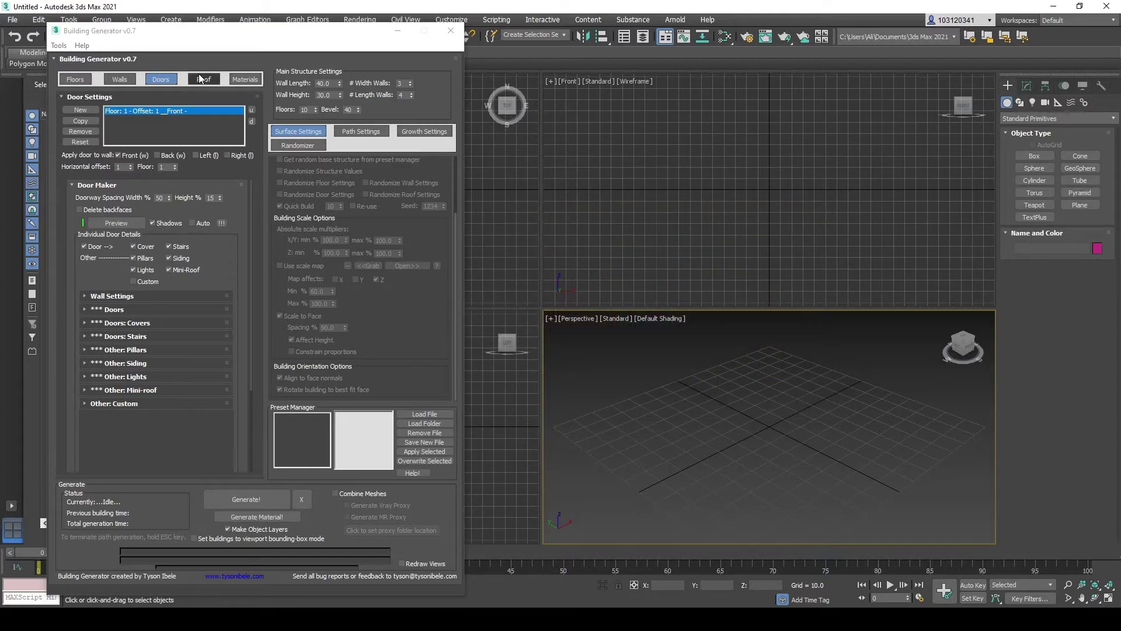
- Enable roof drain pipes on the front, back, left and right sides of the building
left_click(199, 79)
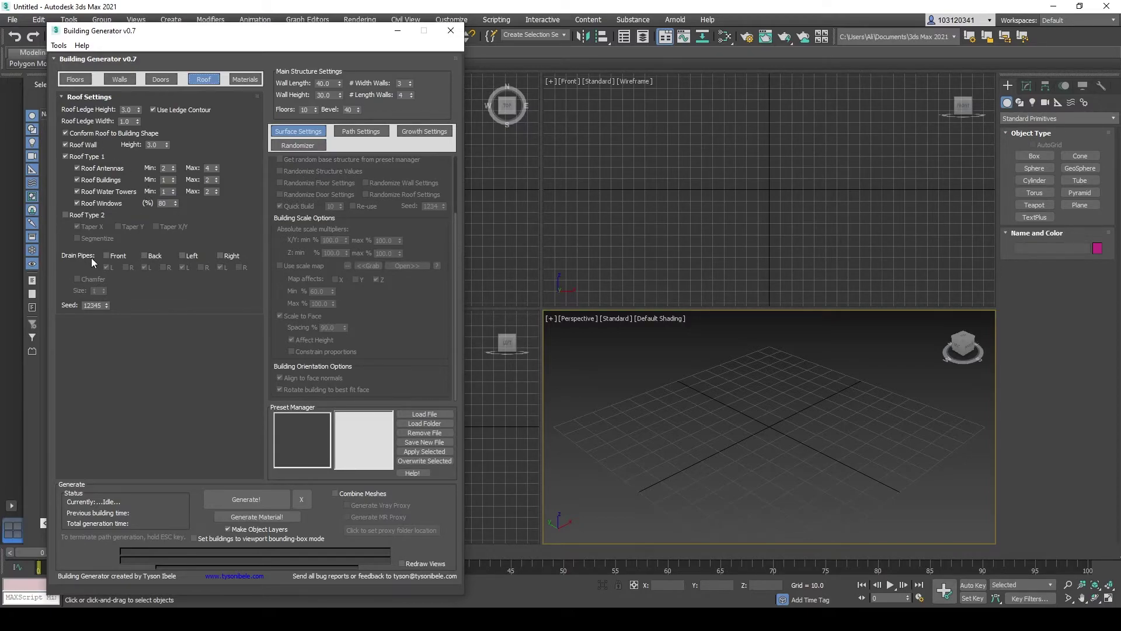
left_click(107, 255)
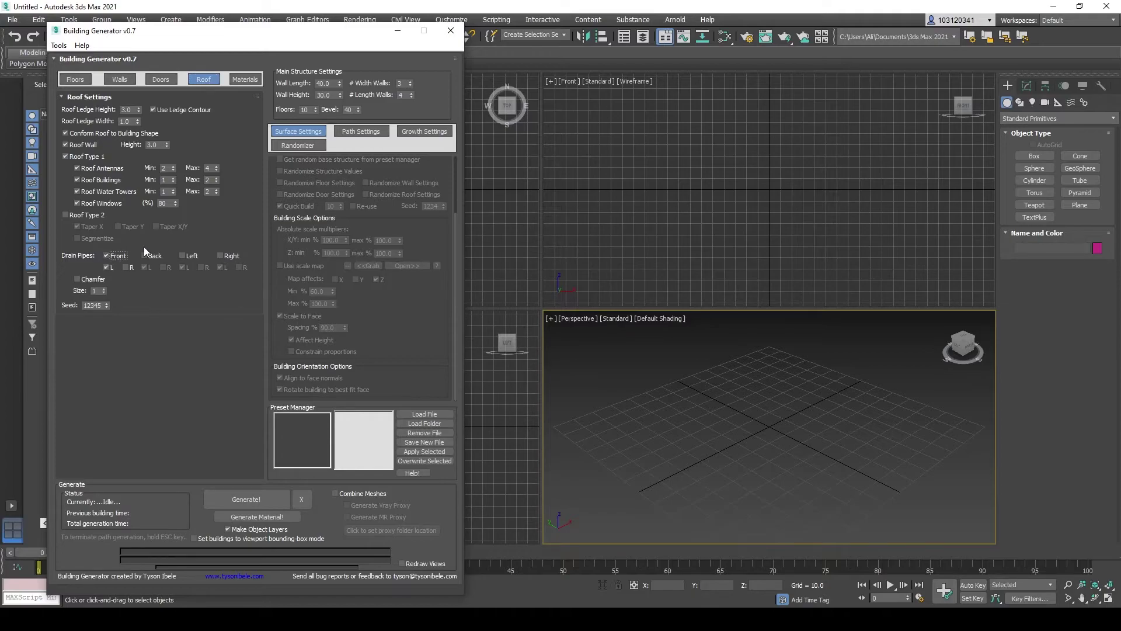
left_click(183, 255)
left_click(220, 256)
- Try Roof Type 2 for the building and restore Roof Type 1
left_click(65, 215)
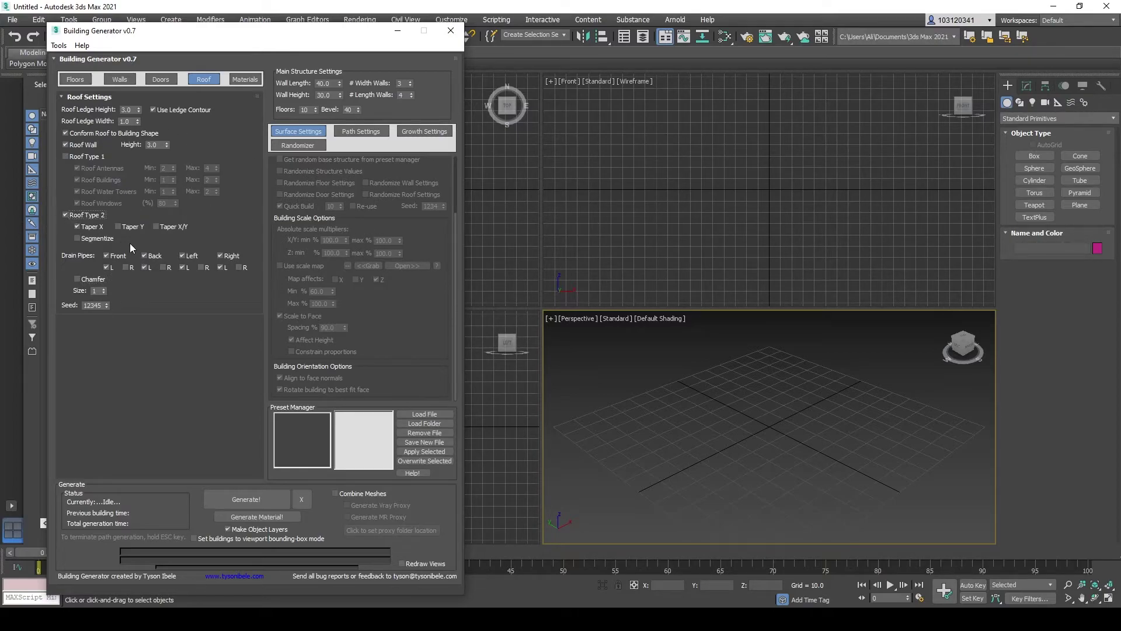
left_click(70, 157)
left_click(65, 215)
left_click(88, 157)
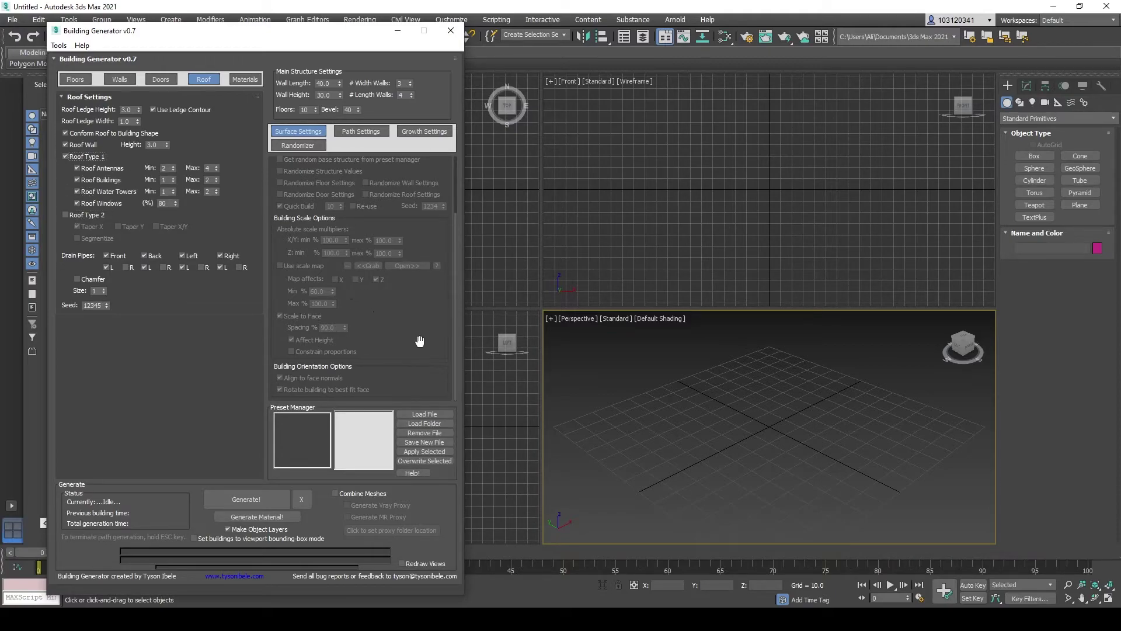
- Generate the building and maximize the perspective viewport to show the whole model
left_click(275, 498)
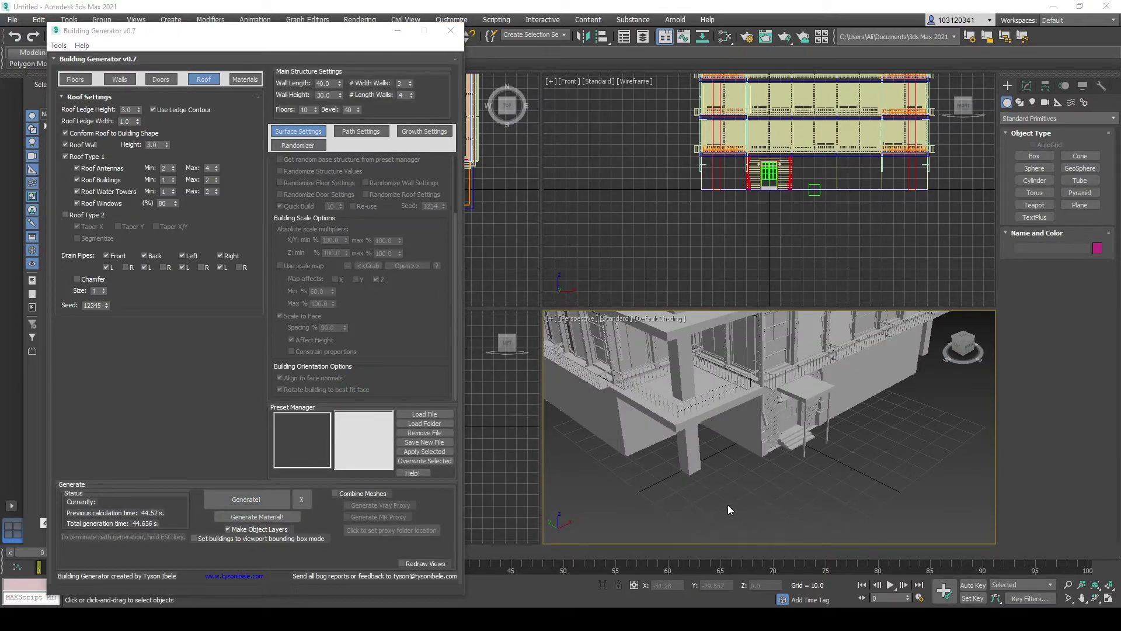
left_click(1108, 597)
scroll(649, 377, "down", 10)
left_click(624, 393)
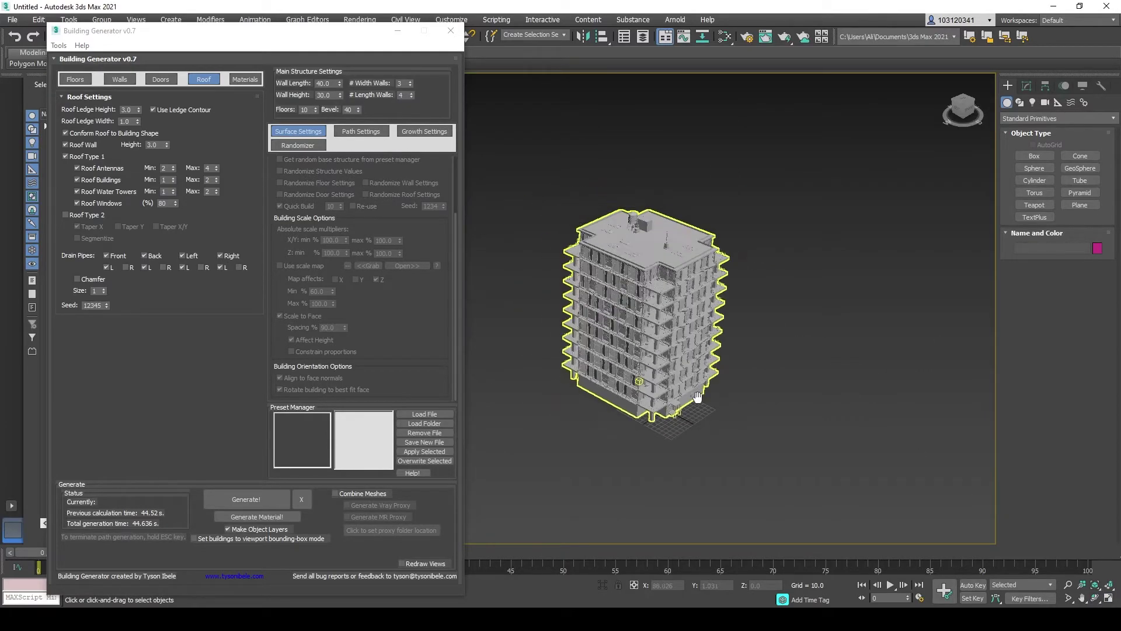
- Examine the generated building's overall shape from the rooftop down to its base
scroll(701, 374, "up", 3)
scroll(711, 368, "up", 5)
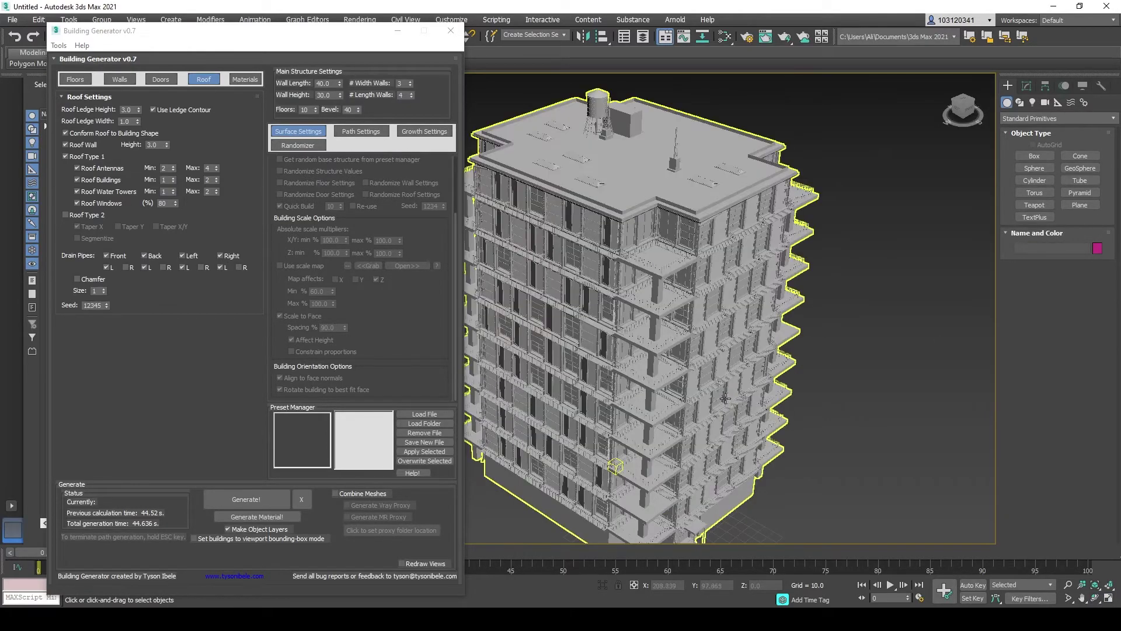
middle_click_drag(724, 357, 744, 344)
scroll(743, 344, "up", 3)
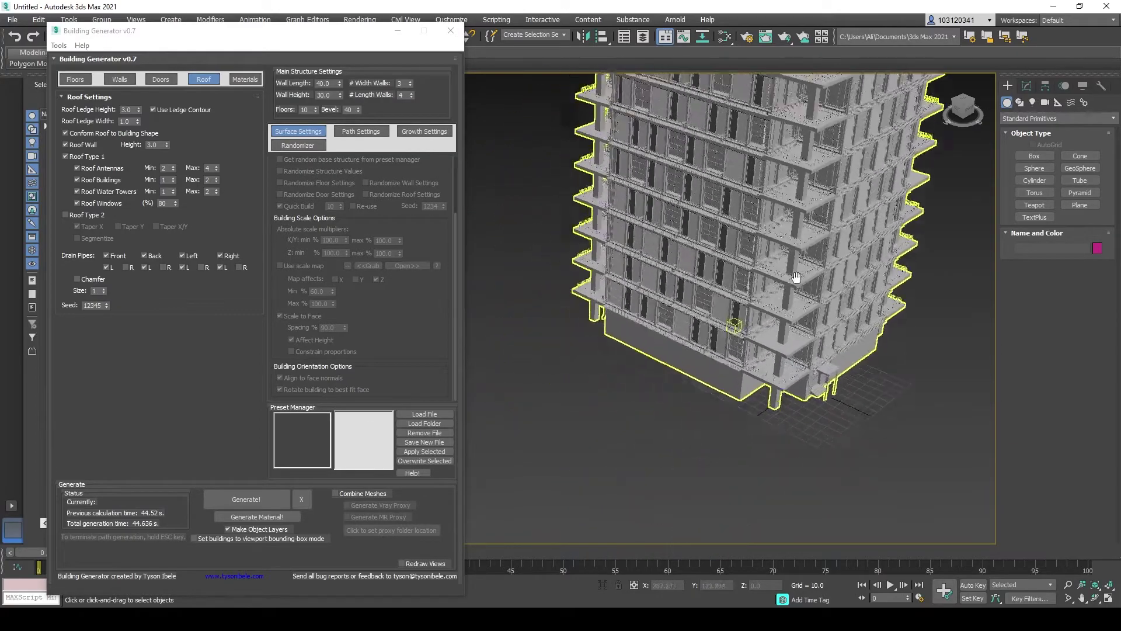
scroll(741, 292, "down", 3)
middle_click_drag(741, 284, 775, 268)
scroll(775, 268, "up", 2)
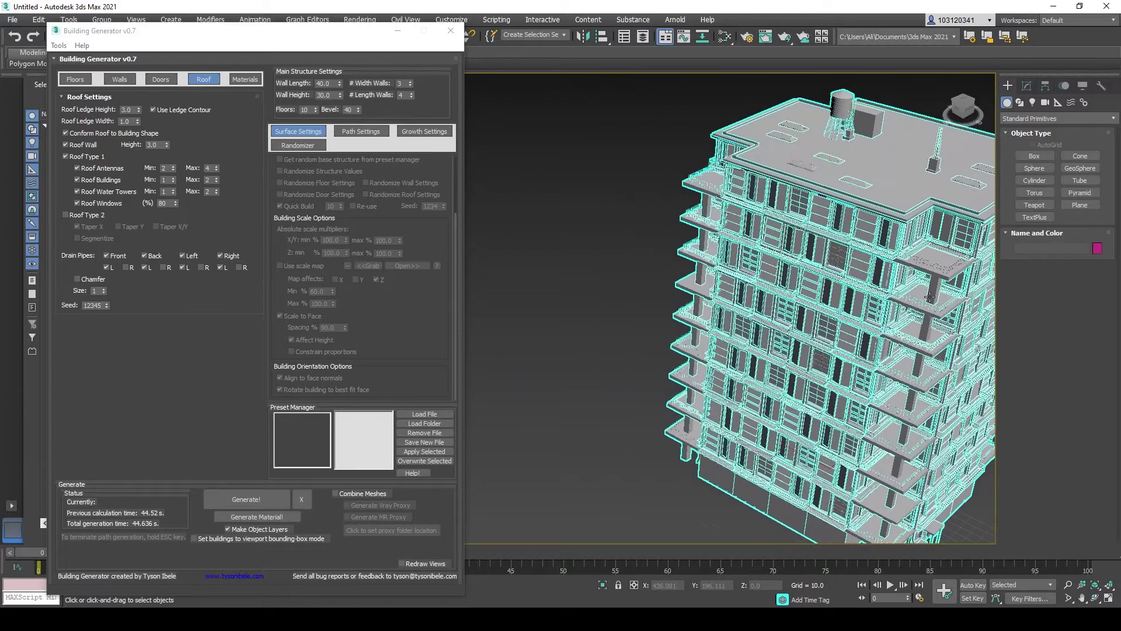
scroll(563, 202, "down", 2)
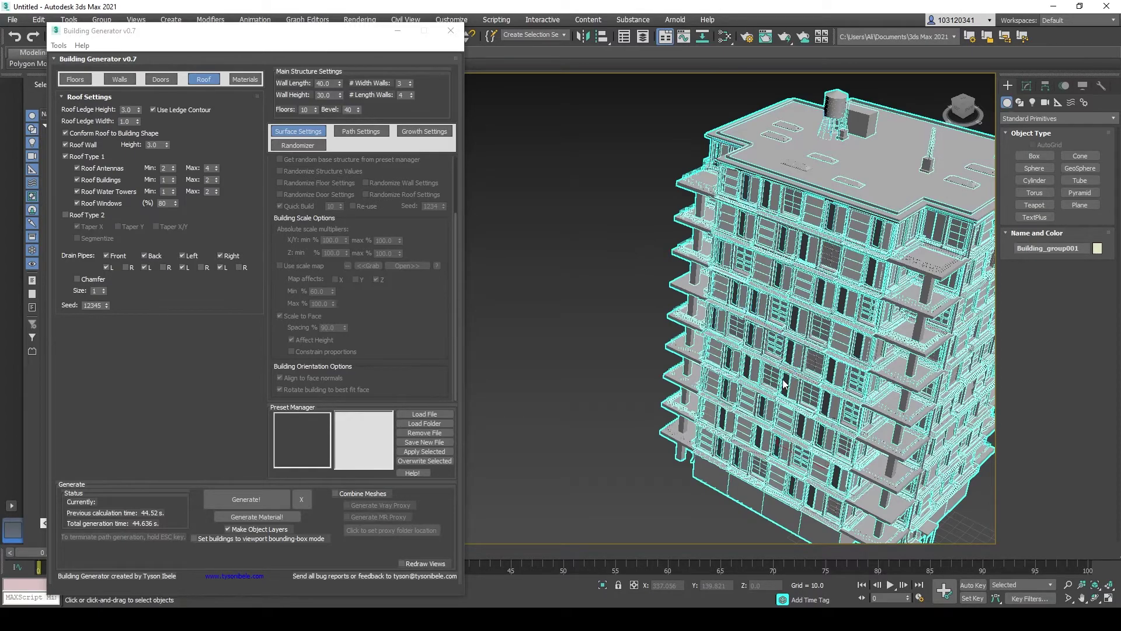
scroll(791, 374, "down", 3)
scroll(958, 403, "up", 4)
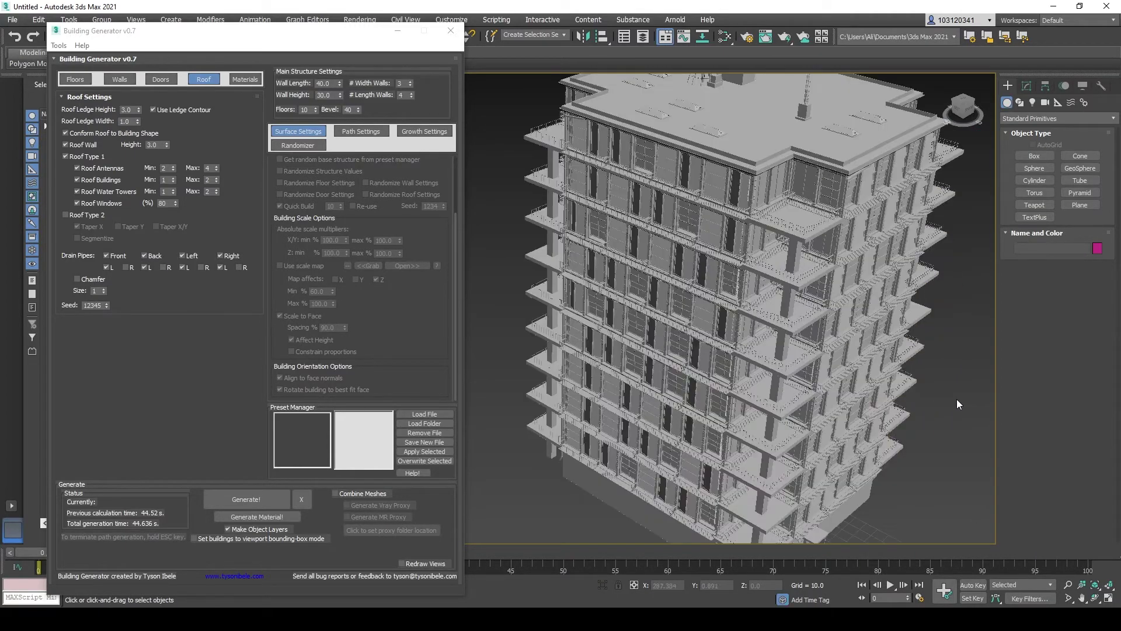
- Examine the windows, blinds and balcony railings on the building's facade close up
middle_click_drag(817, 150, 542, 304, "alt")
scroll(542, 304, "up", 3)
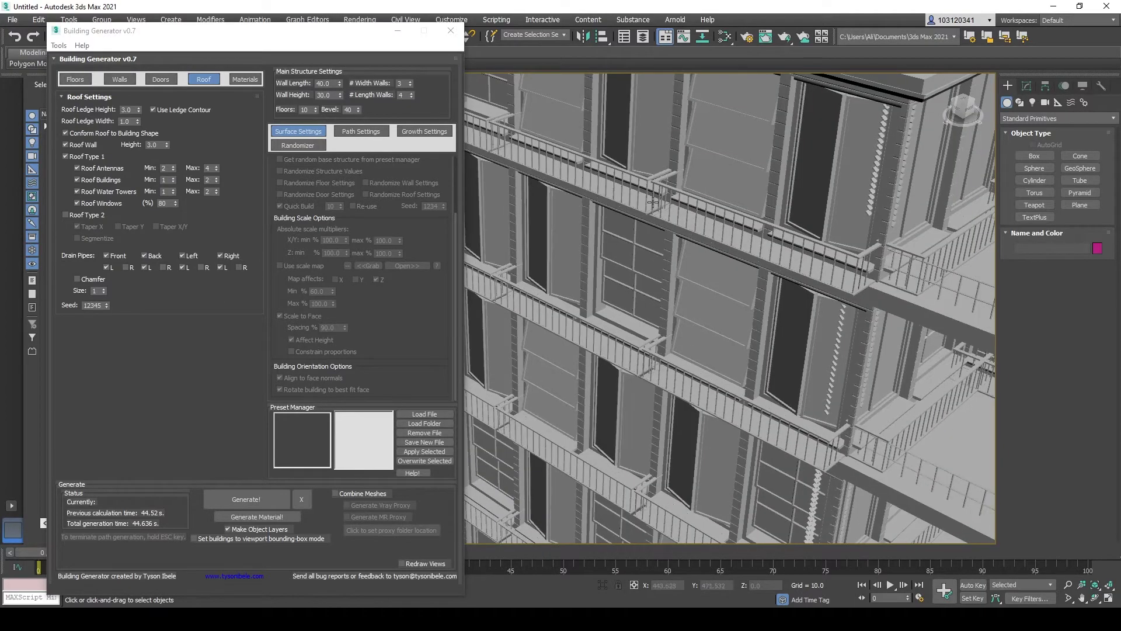
scroll(785, 464, "up", 2)
scroll(733, 397, "down", 2)
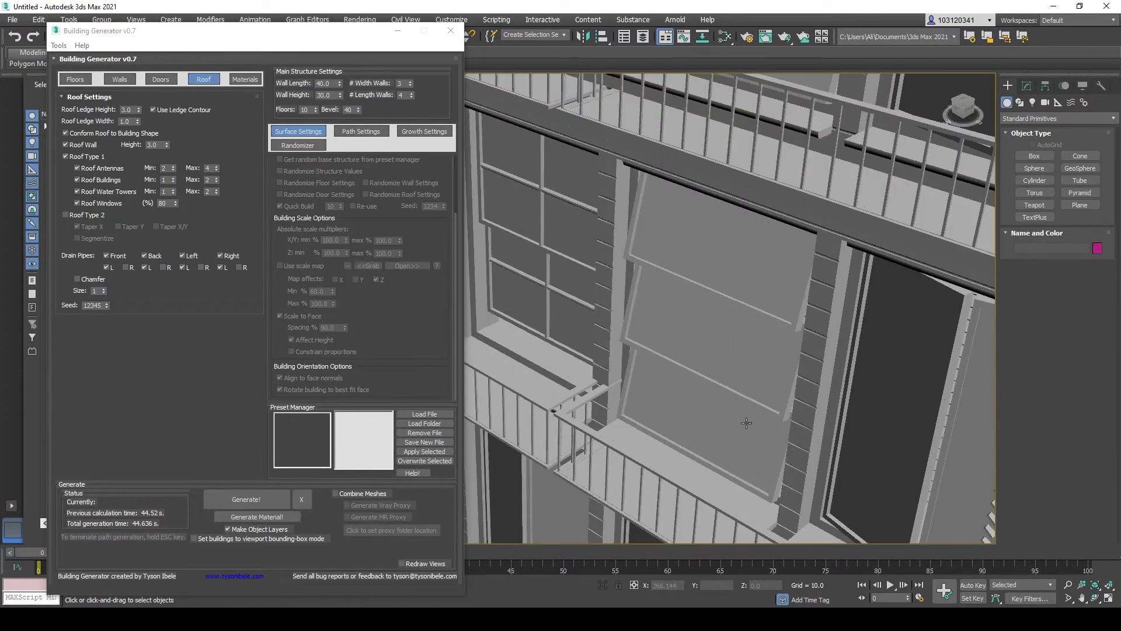
scroll(733, 395, "down", 4)
scroll(733, 395, "up", 6)
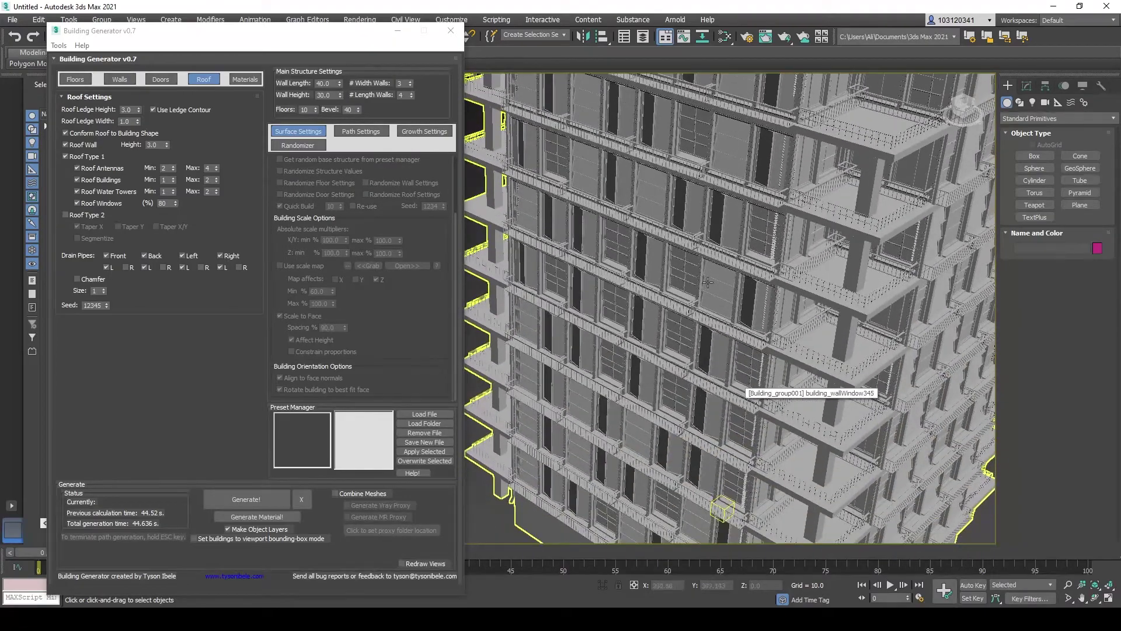
scroll(715, 319, "down", 4)
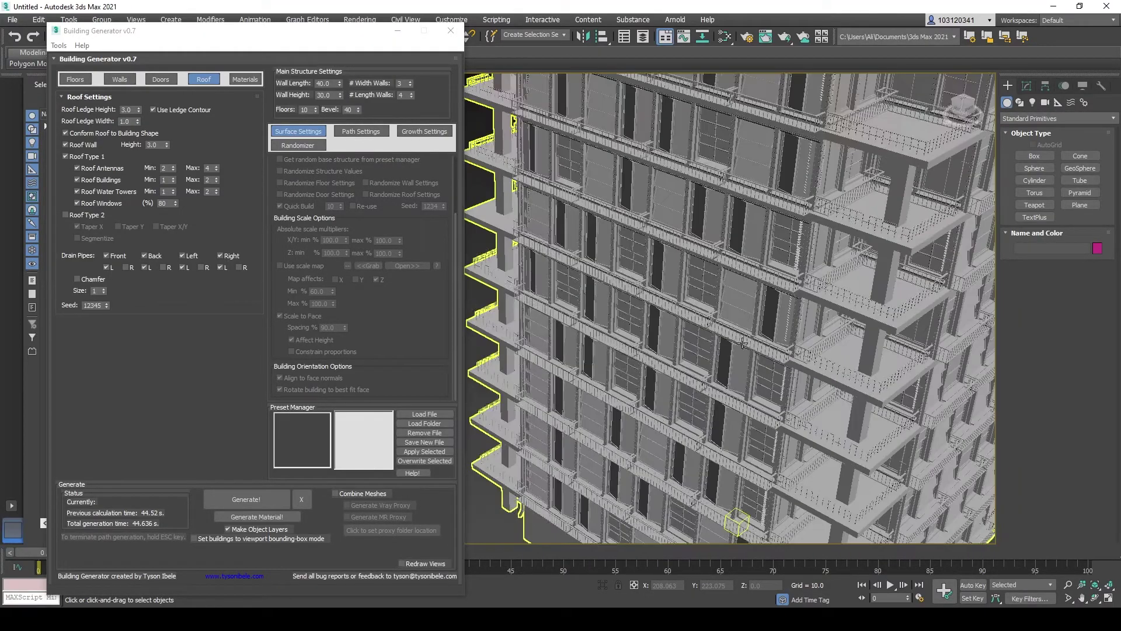
scroll(710, 324, "up", 4)
scroll(718, 292, "up", 3)
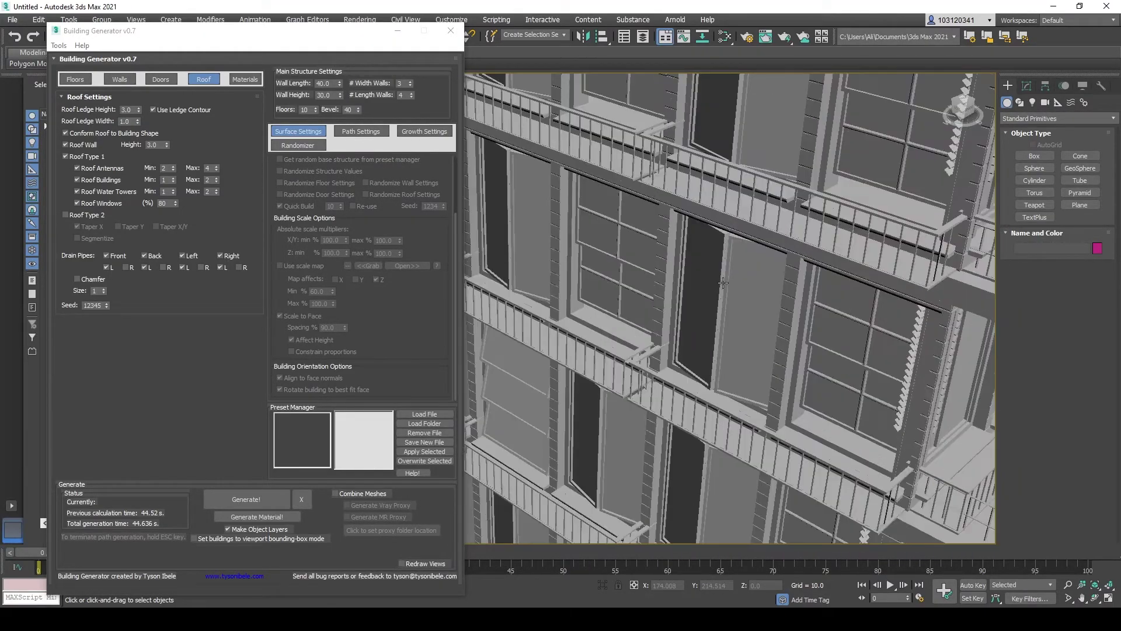
- Examine the corner balconies, the adjoining side wall and the rooftop details
scroll(735, 301, "down", 8)
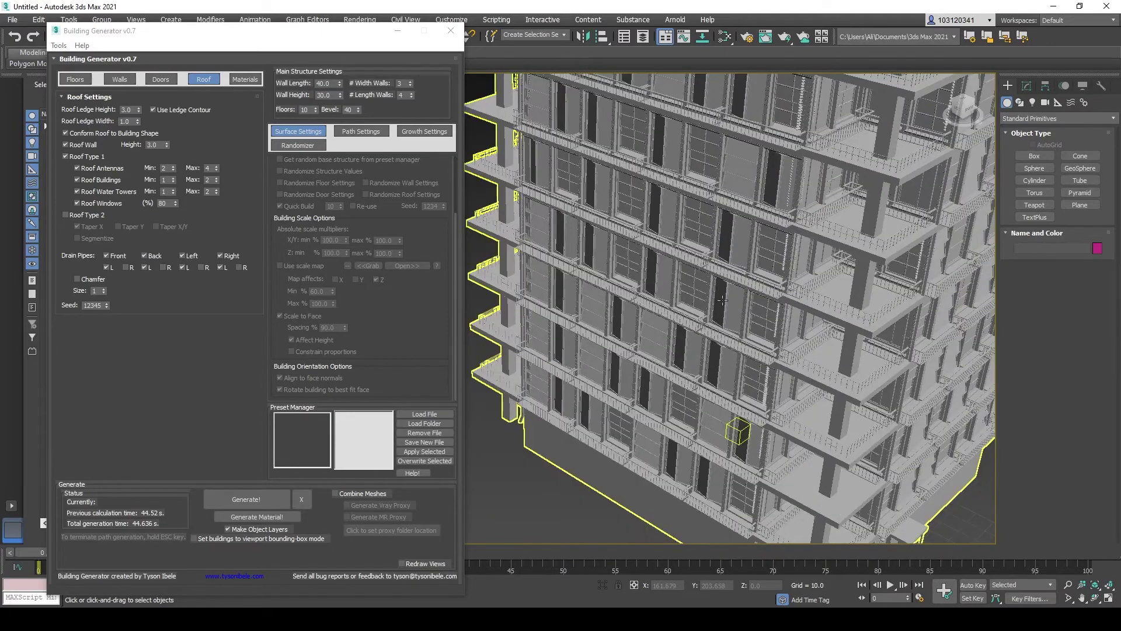
scroll(809, 261, "up", 2)
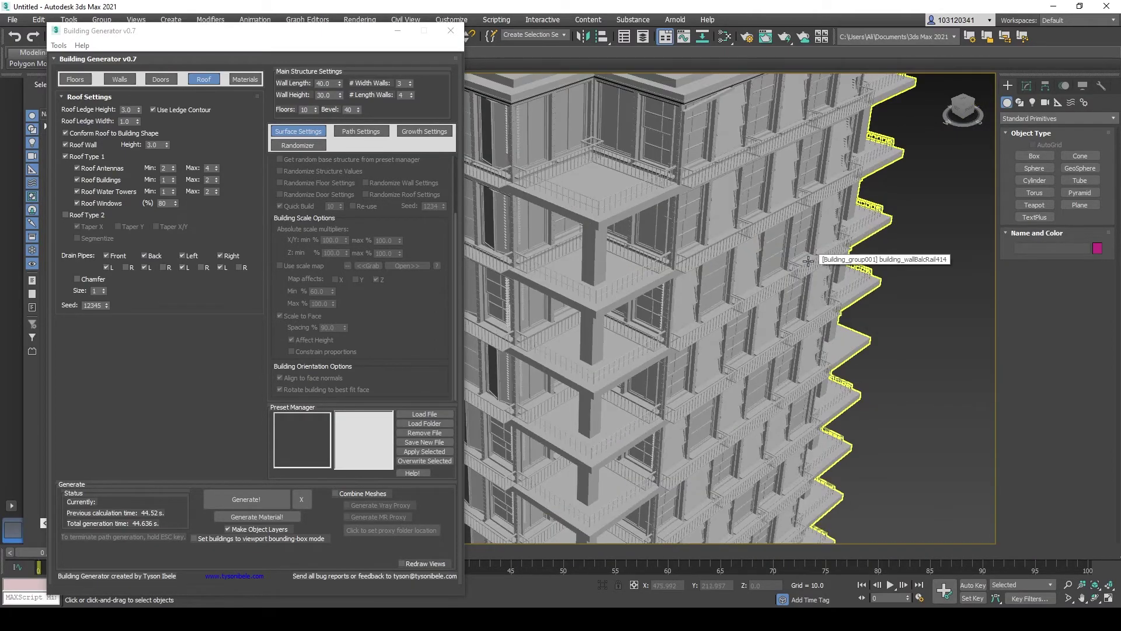
scroll(715, 286, "down", 8)
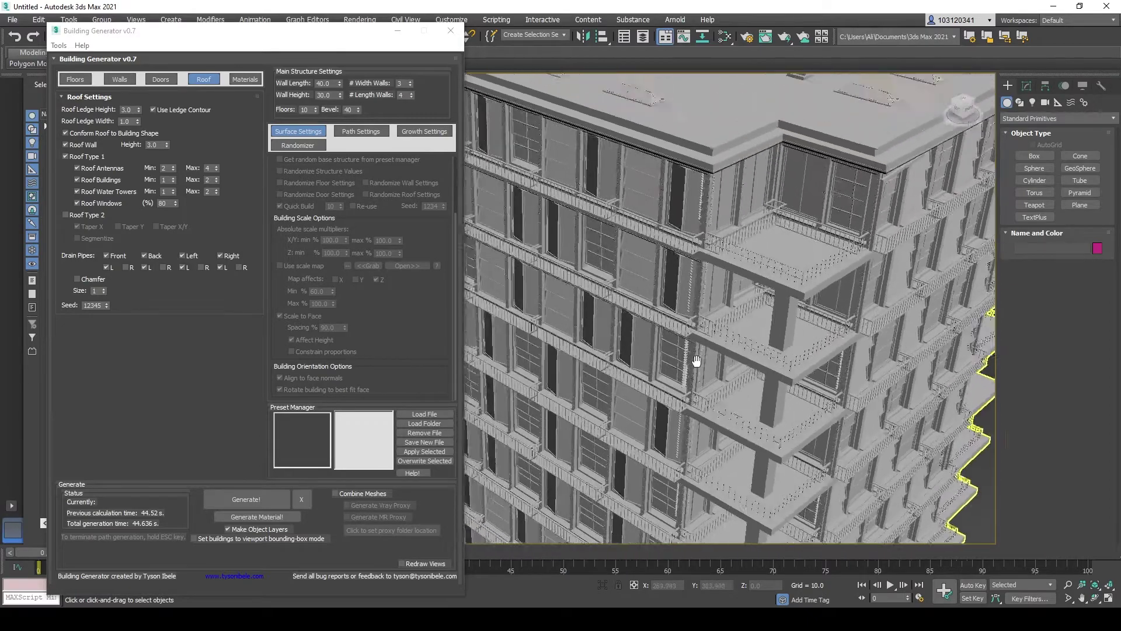
middle_click_drag(715, 286, 641, 243)
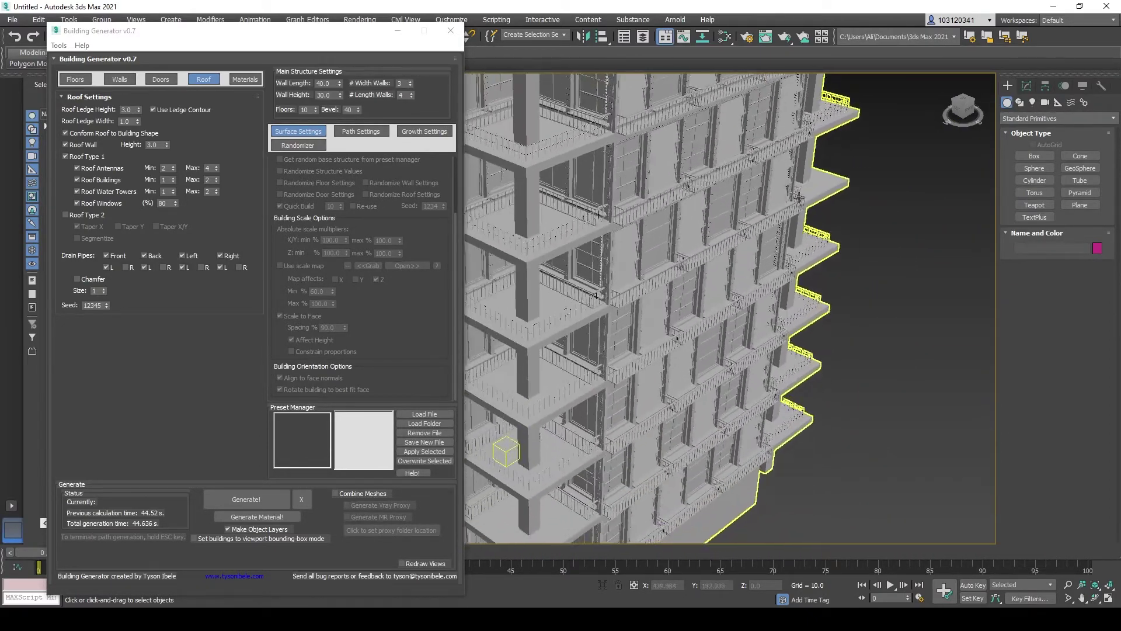
scroll(737, 295, "up", 2)
middle_click_drag(680, 299, 821, 365)
middle_click_drag(781, 266, 731, 390, "alt")
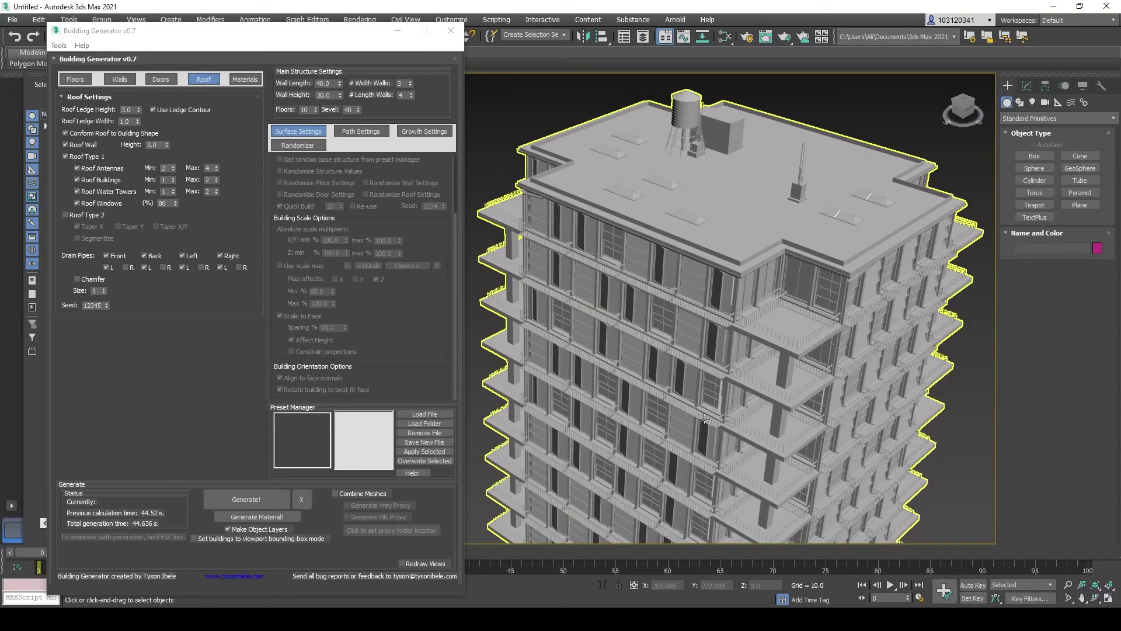